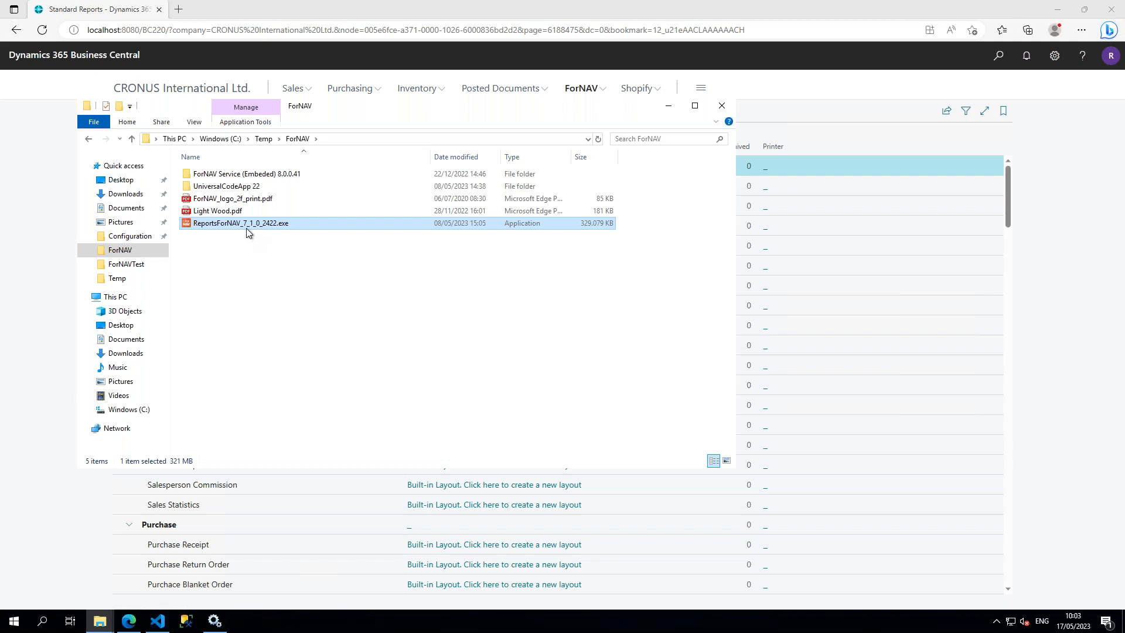
# Step: Launch the ReportsForNAV_7_1_0_2422.exe installer, accept the license agreement and continue to the component selection
pyautogui.doubleClick(246, 224)
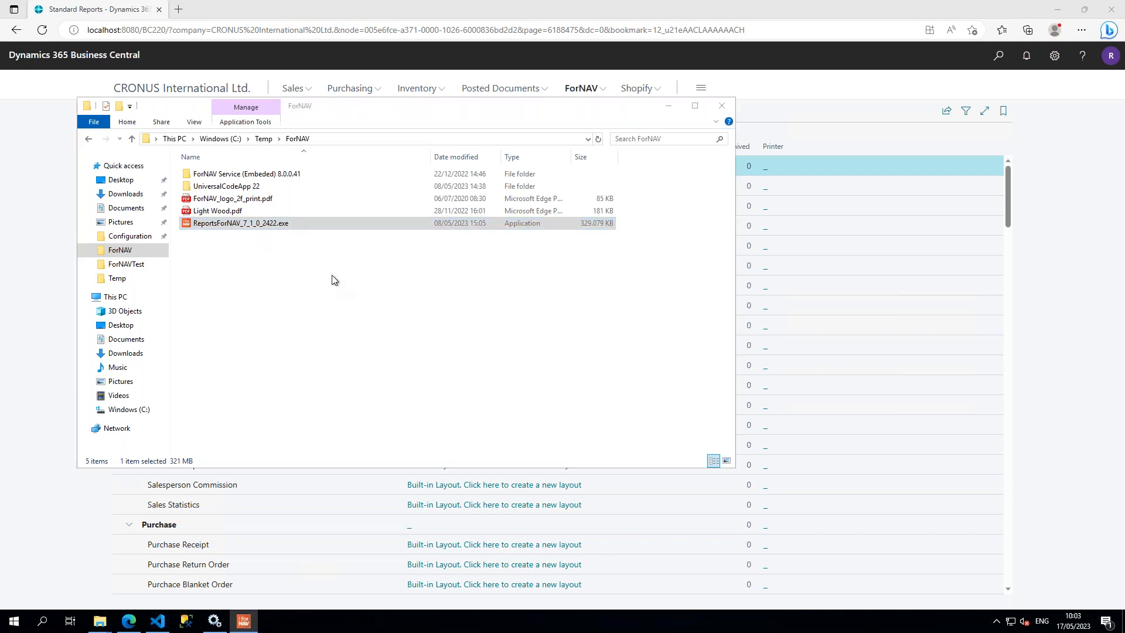
pyautogui.click(245, 620)
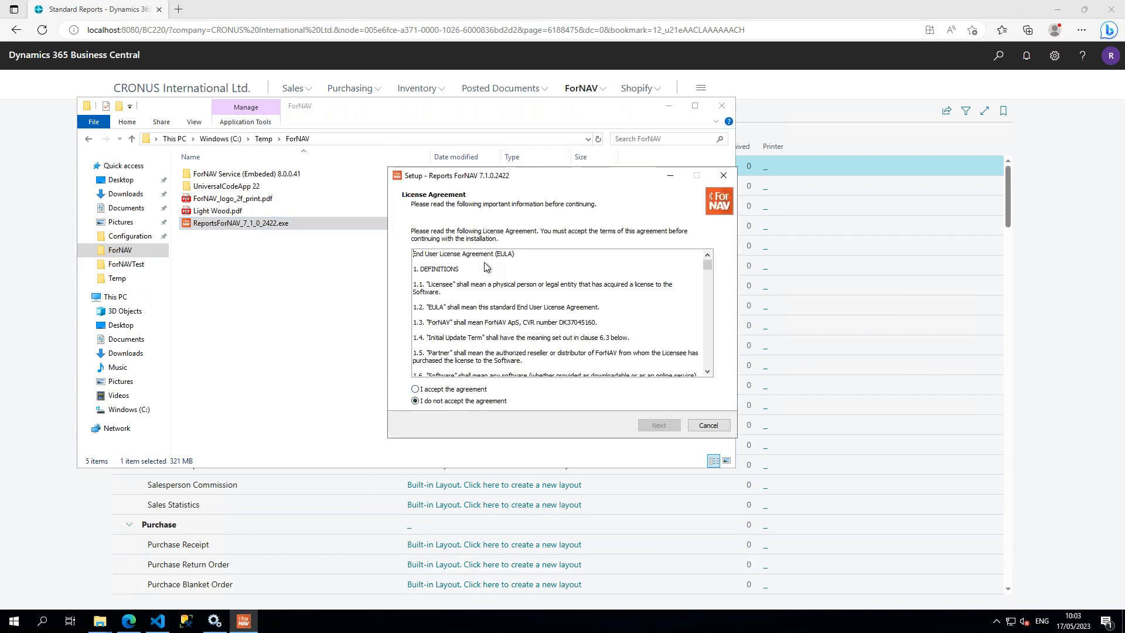
pyautogui.click(438, 389)
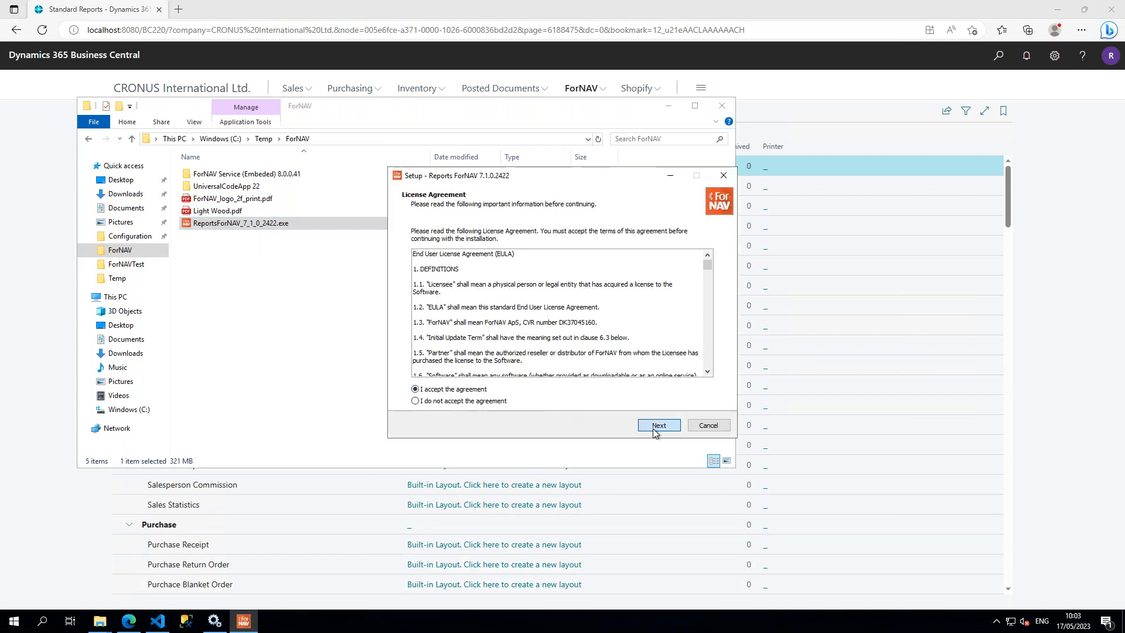
pyautogui.click(656, 427)
pyautogui.moveTo(561, 184); pyautogui.dragTo(539, 162)
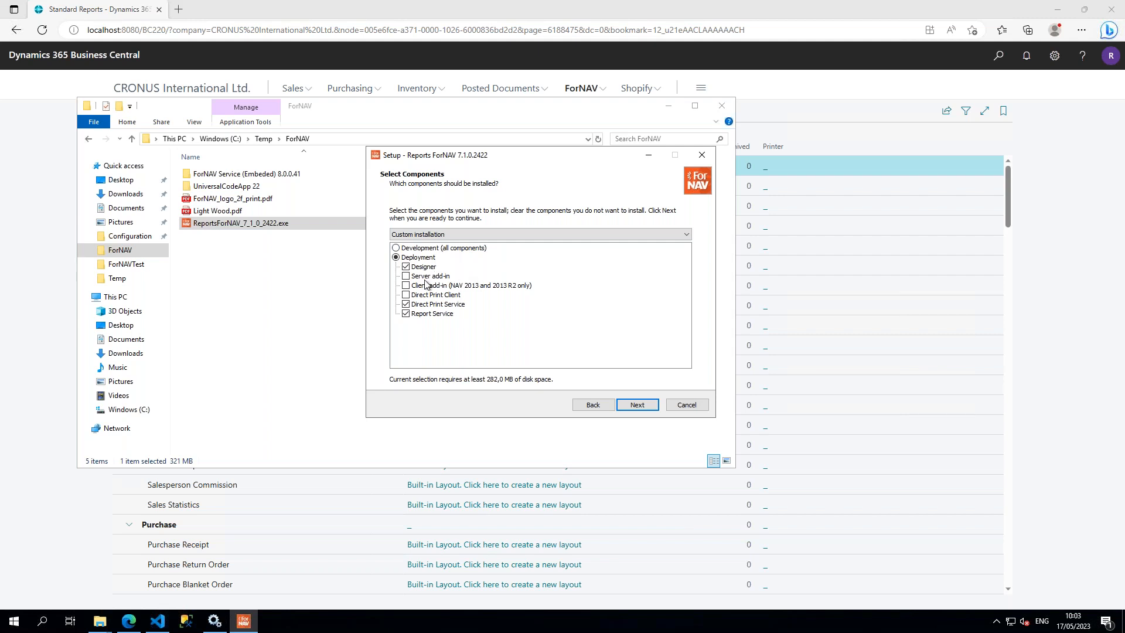
# Step: Review the Direct Print Service and Report Service components in the setup, and cancel the installation
pyautogui.click(446, 307)
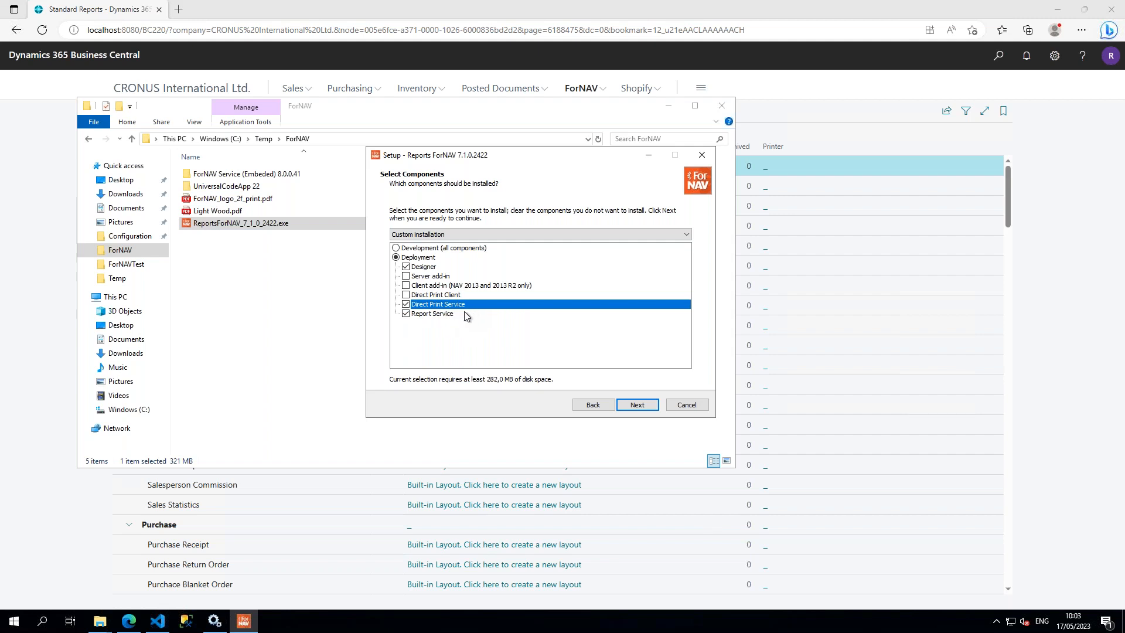
pyautogui.click(465, 313)
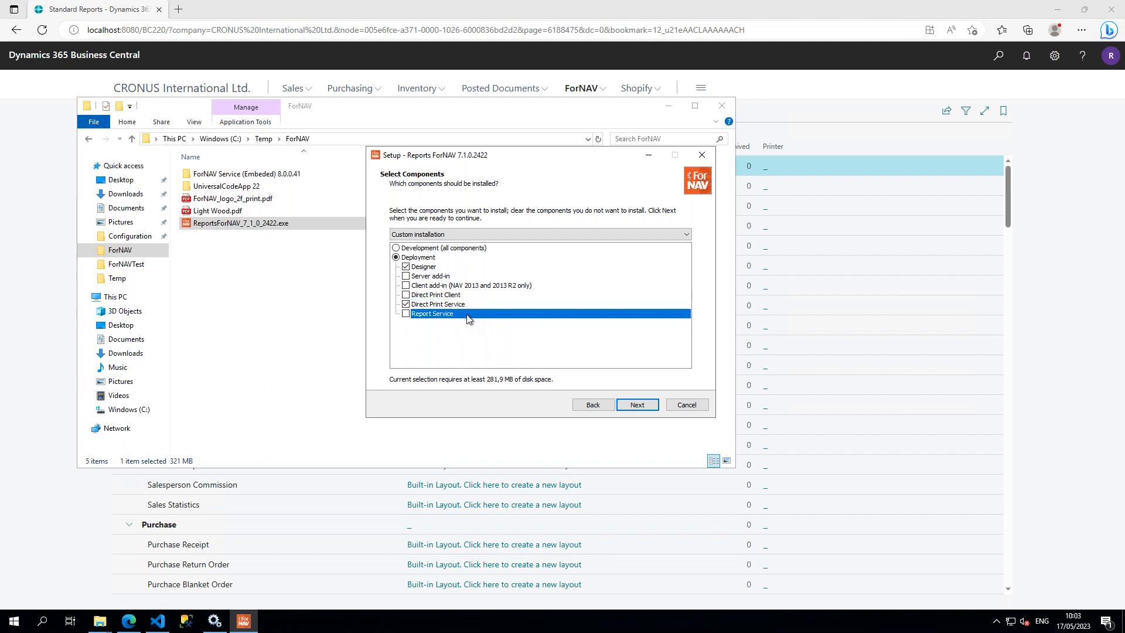
pyautogui.click(406, 314)
pyautogui.click(406, 314)
pyautogui.moveTo(530, 158); pyautogui.dragTo(567, 155)
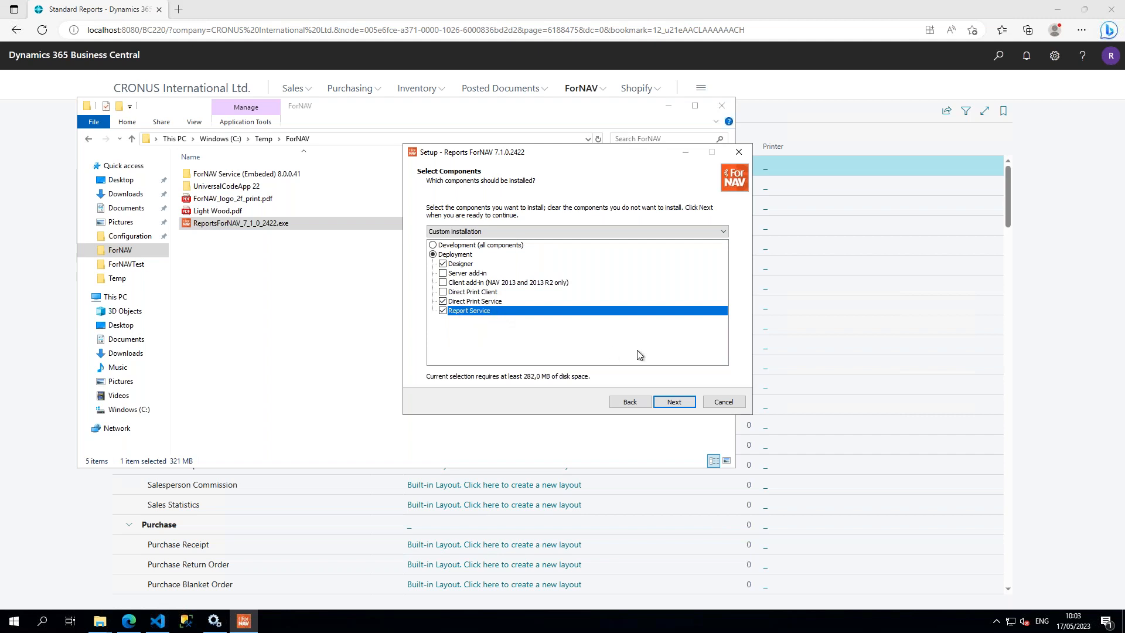
pyautogui.moveTo(621, 159); pyautogui.dragTo(631, 165)
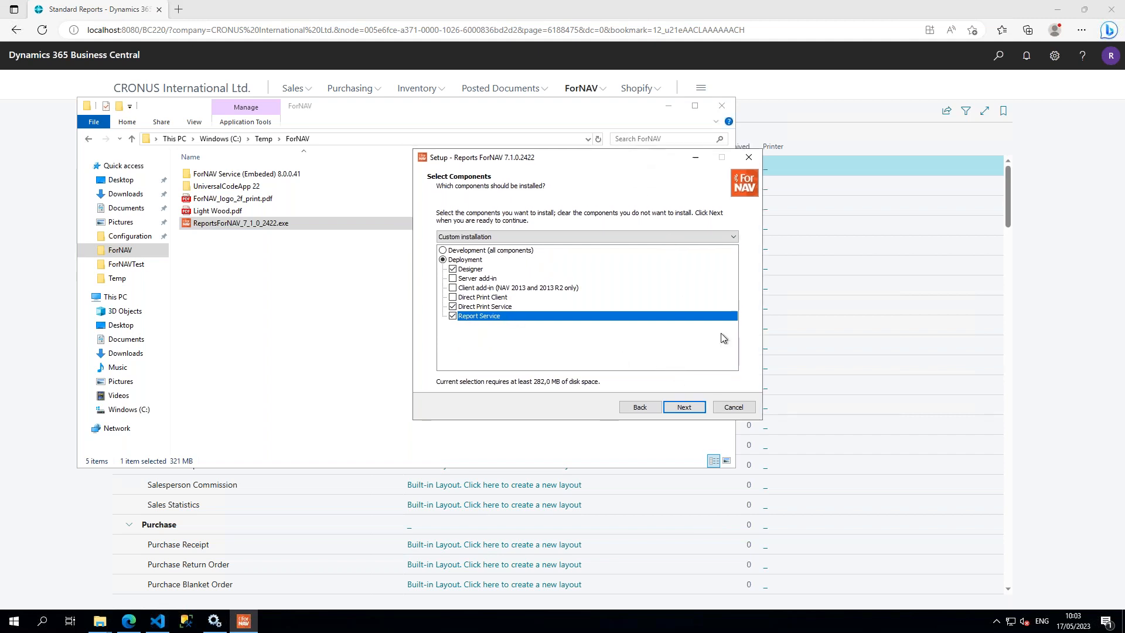
pyautogui.click(738, 410)
pyautogui.click(604, 369)
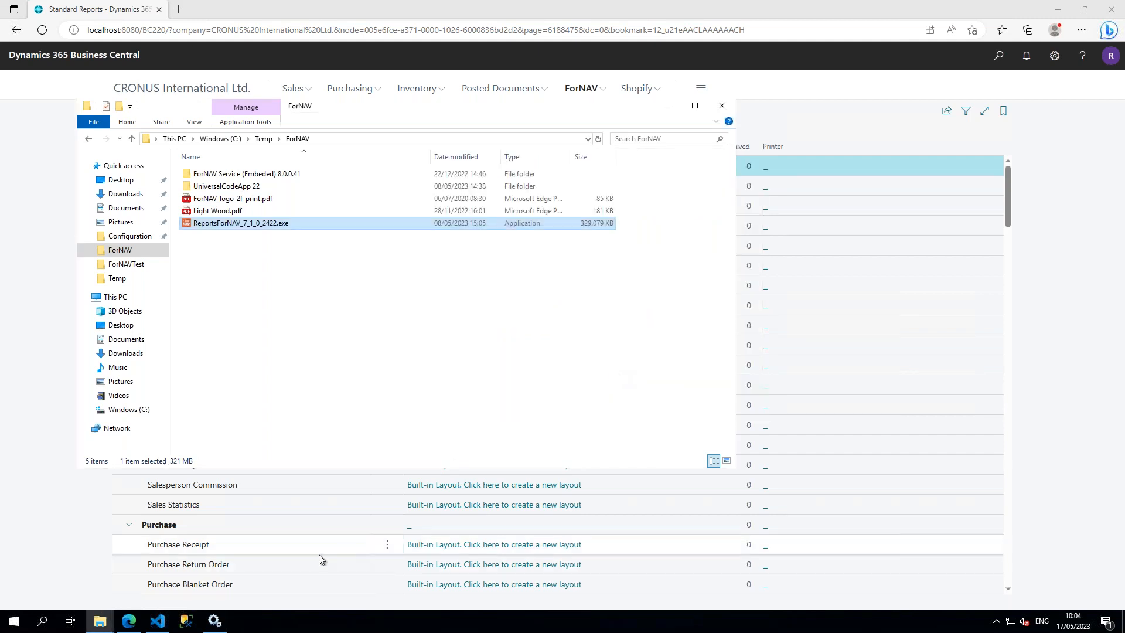
# Step: Switch to the Windows Services console and start the ForNAV Report Service
pyautogui.click(219, 625)
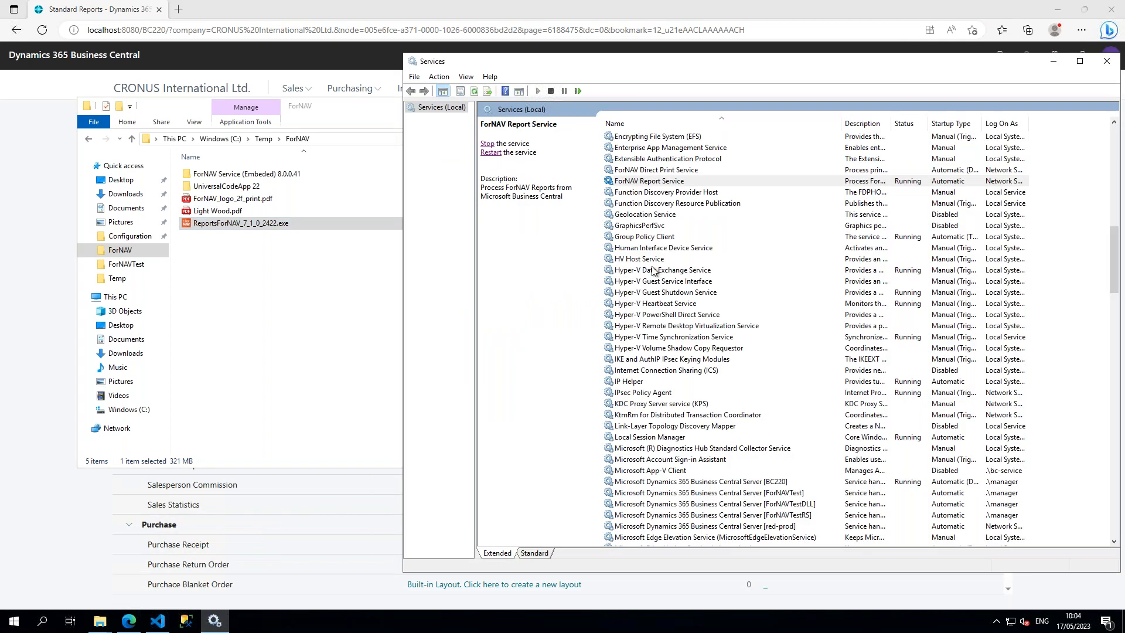
pyautogui.click(648, 193)
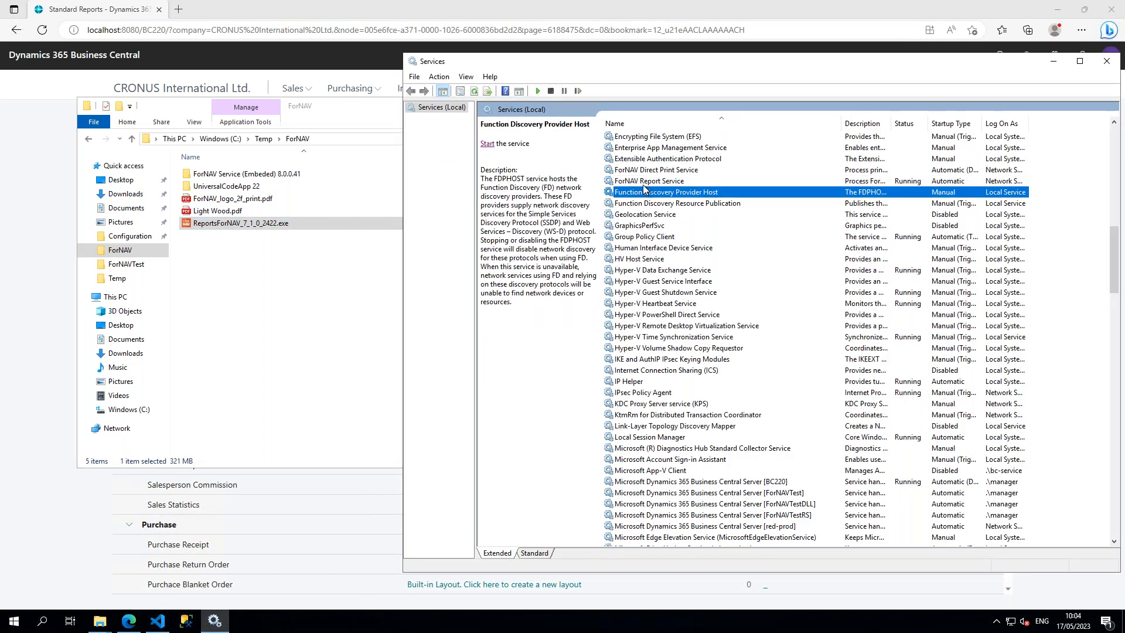
pyautogui.click(653, 203)
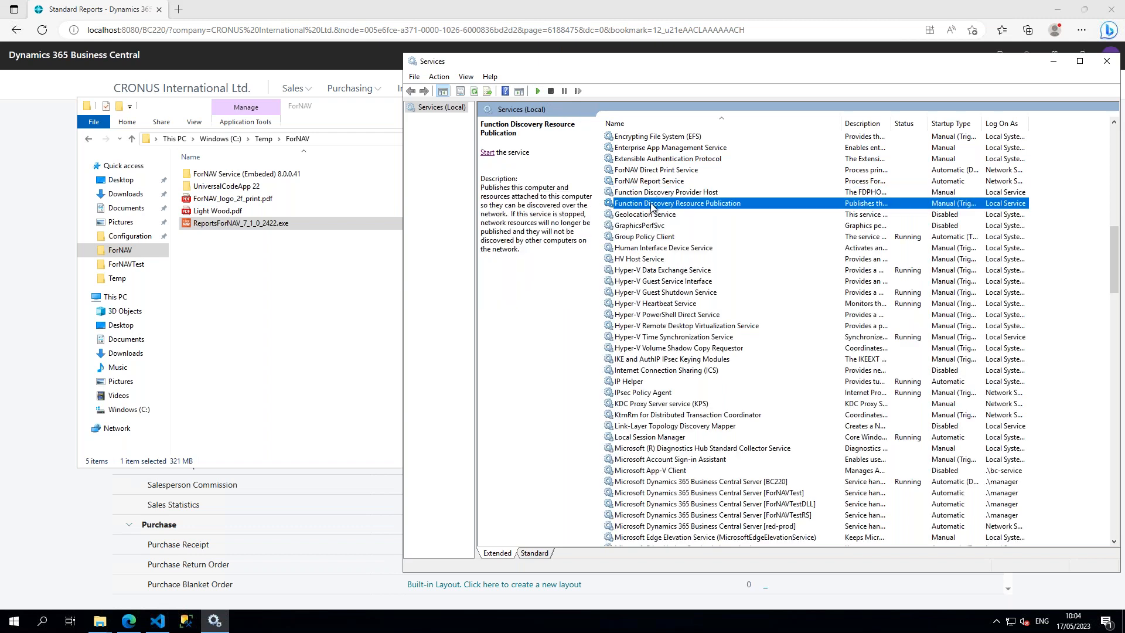
pyautogui.click(649, 183)
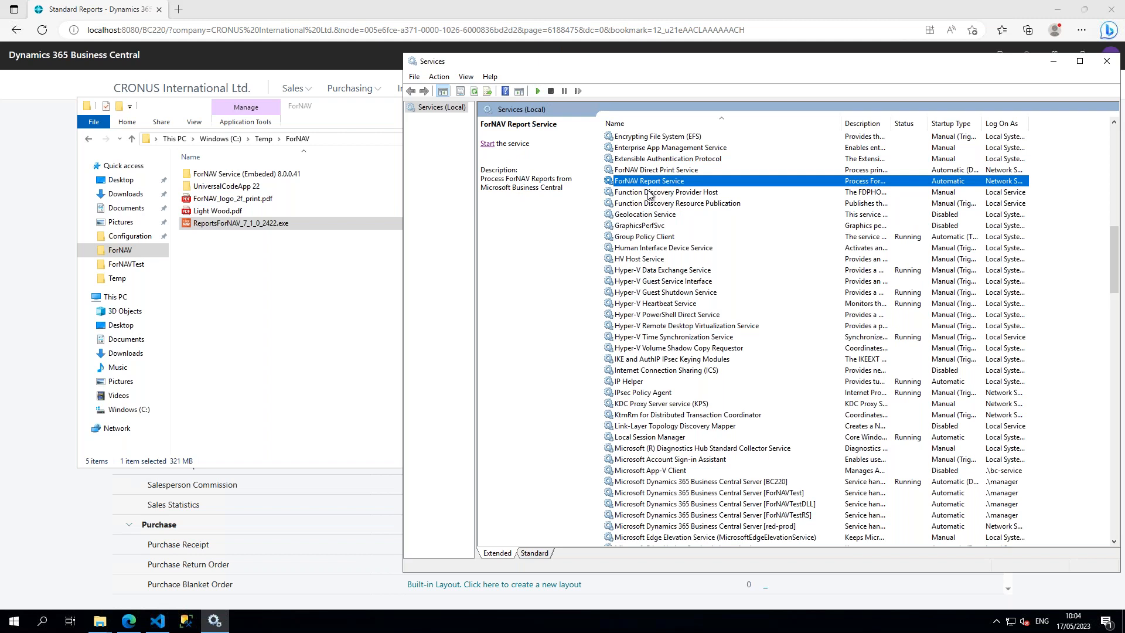
pyautogui.click(670, 172)
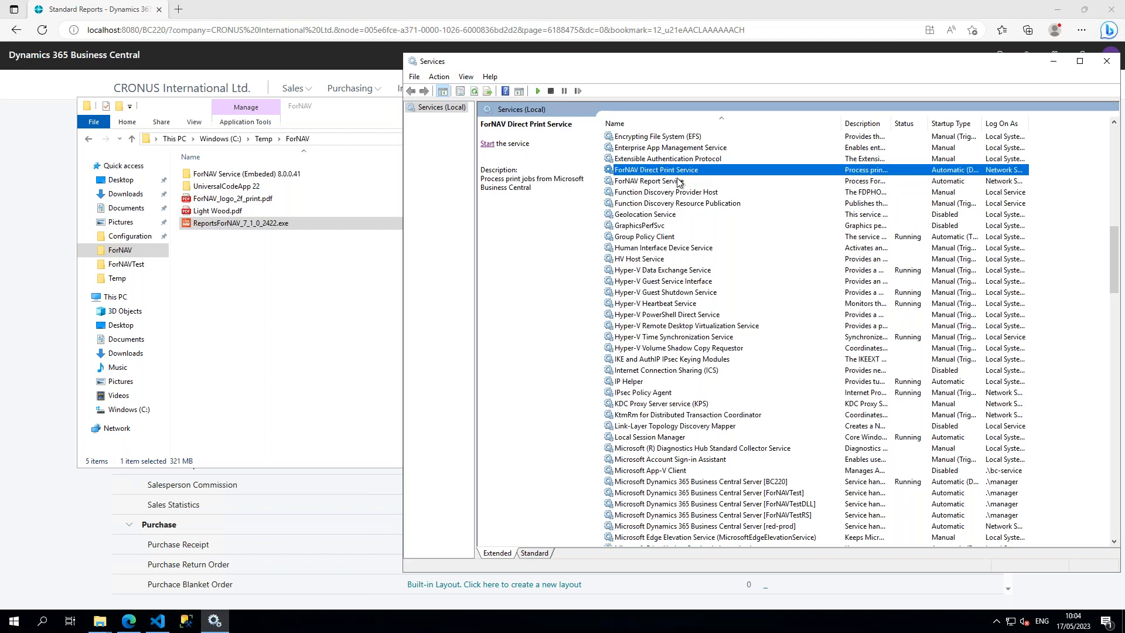
pyautogui.click(681, 182)
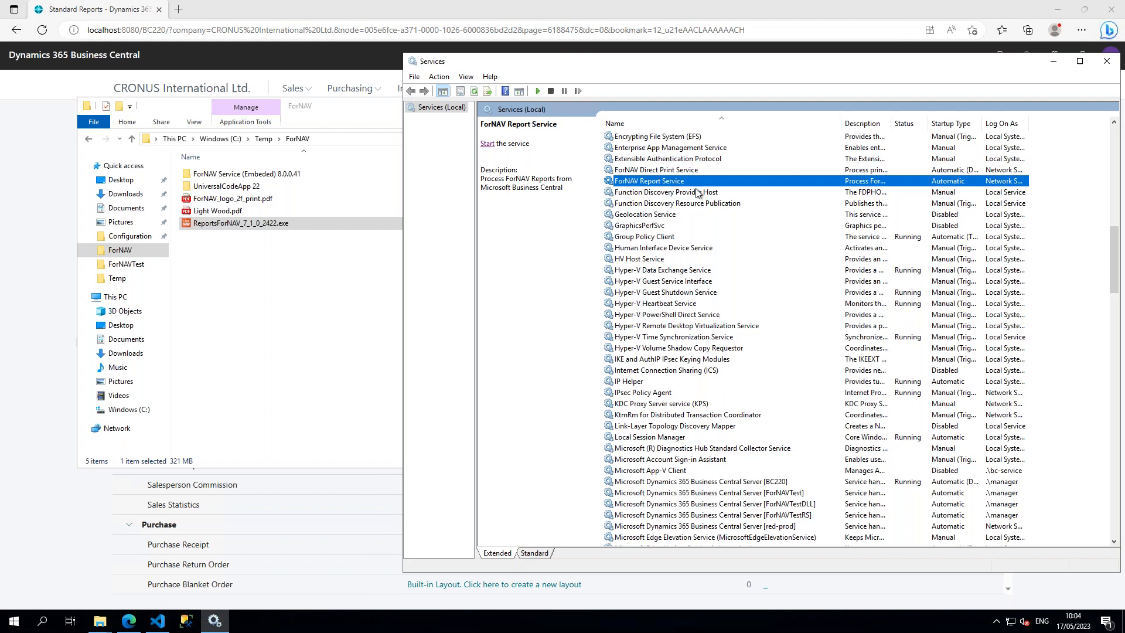
pyautogui.click(488, 143)
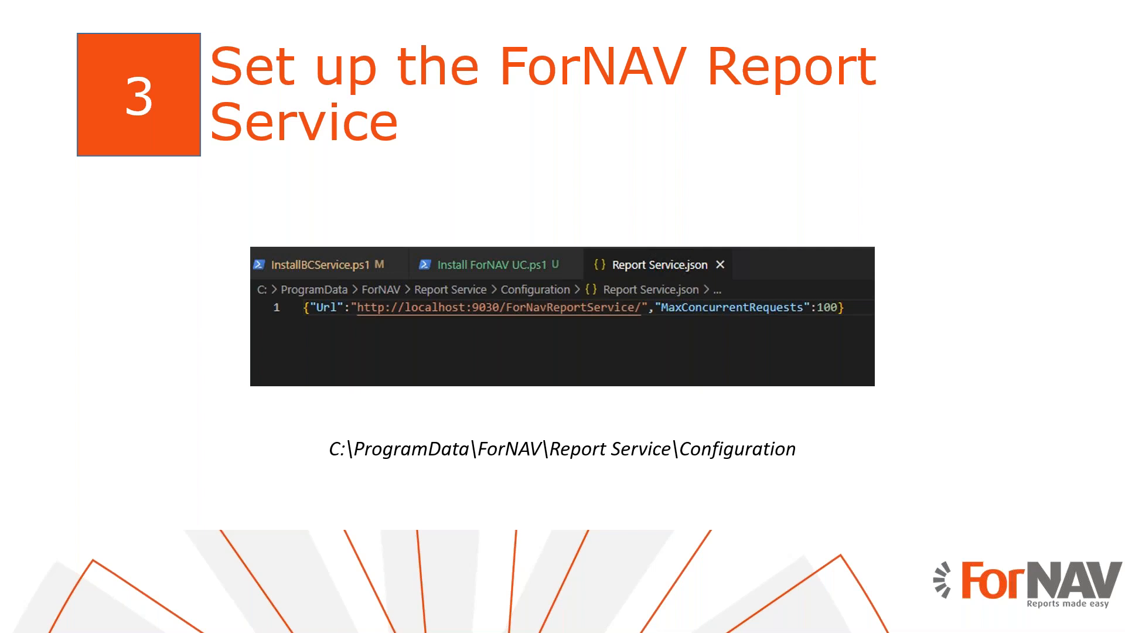
# Step: Return to the remote desktop and browse in File Explorer to C:\ProgramData\ForNAV\Report Service\Configuration
pyautogui.press('super+Tab')
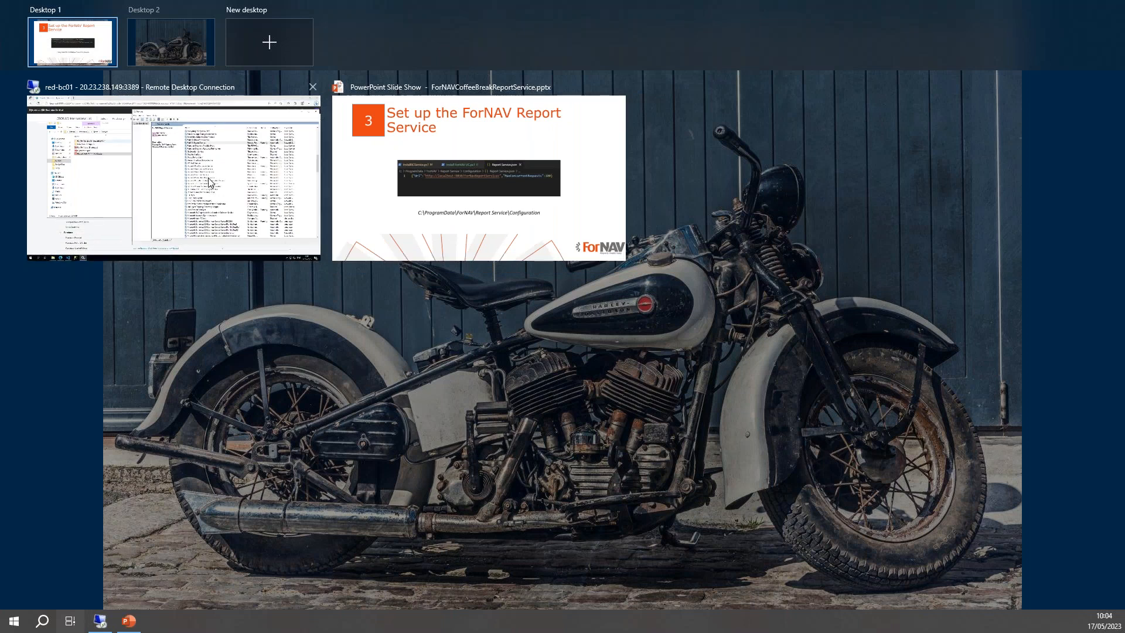
pyautogui.click(210, 182)
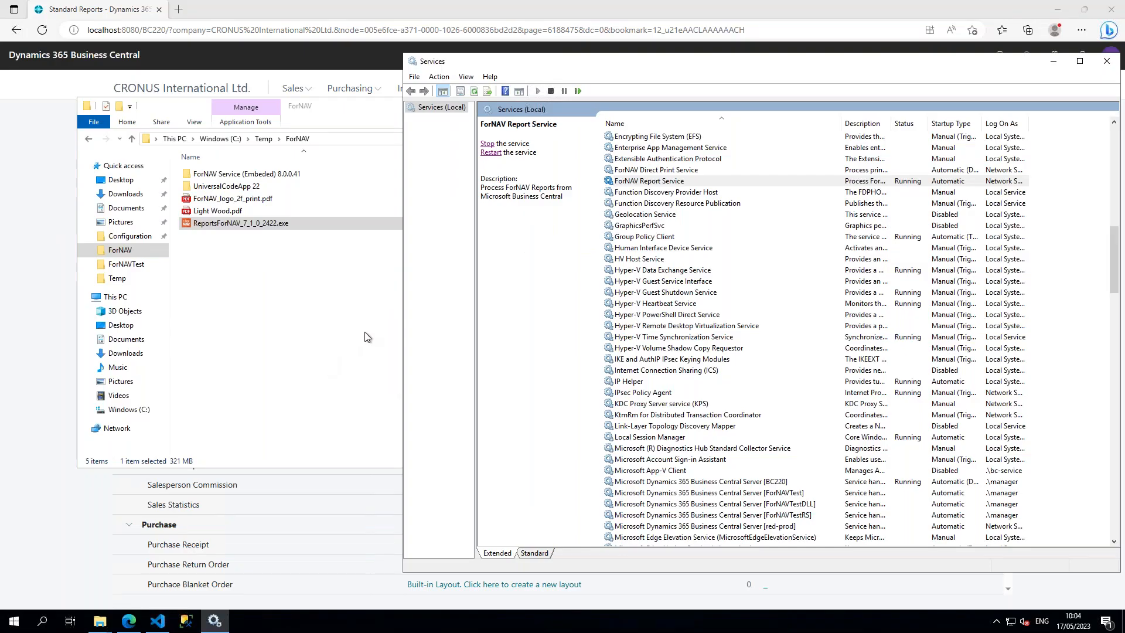
pyautogui.click(296, 273)
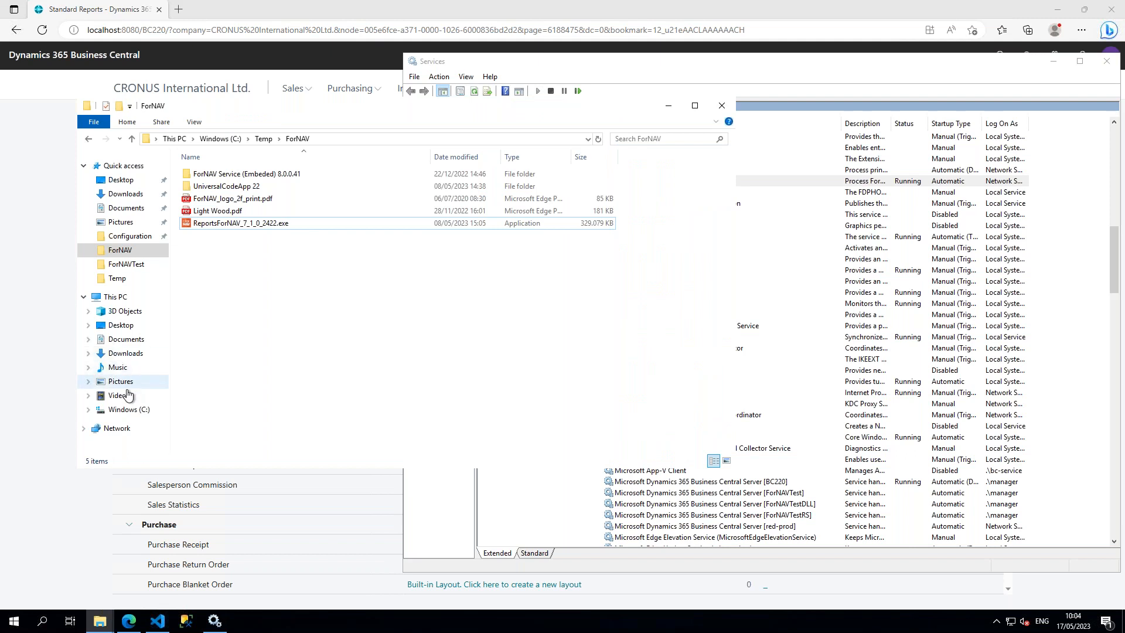
pyautogui.click(129, 409)
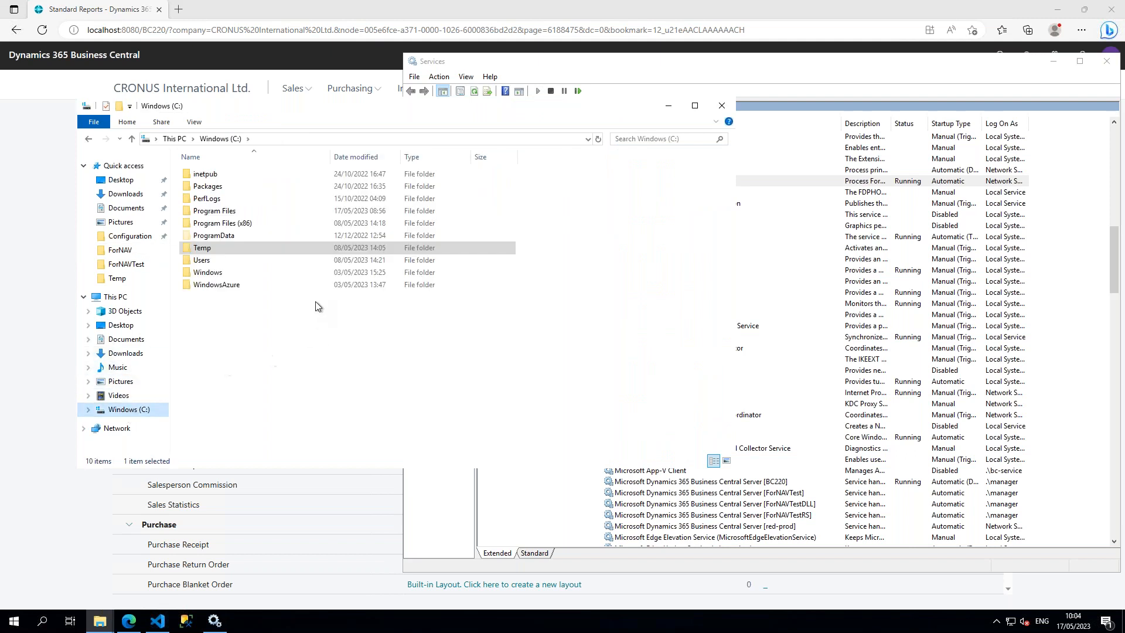
pyautogui.doubleClick(230, 236)
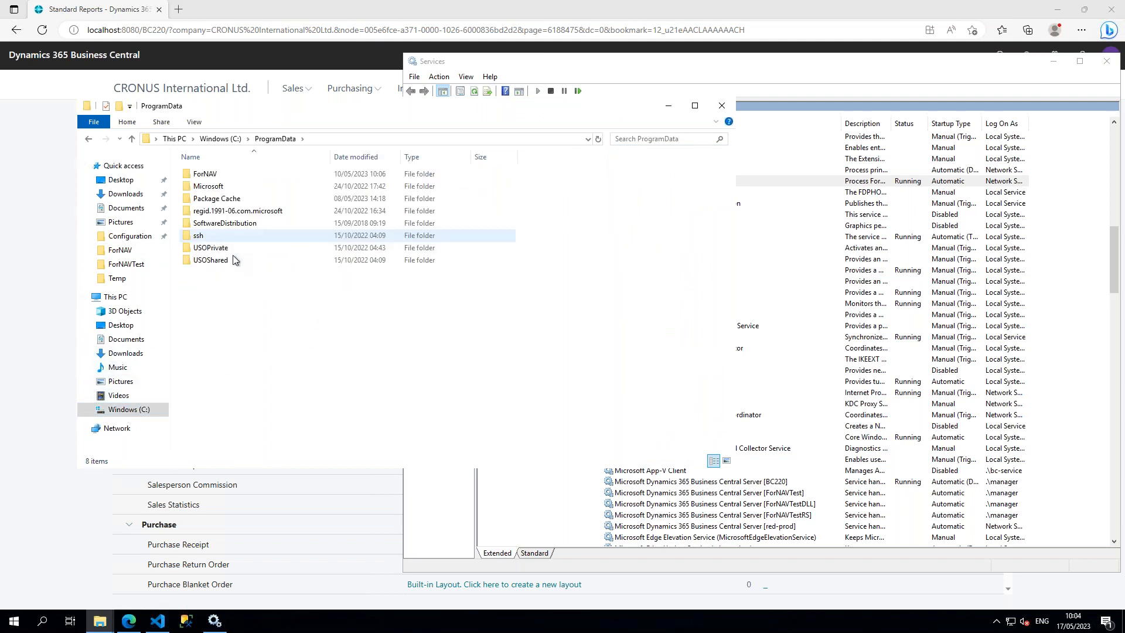
pyautogui.doubleClick(231, 174)
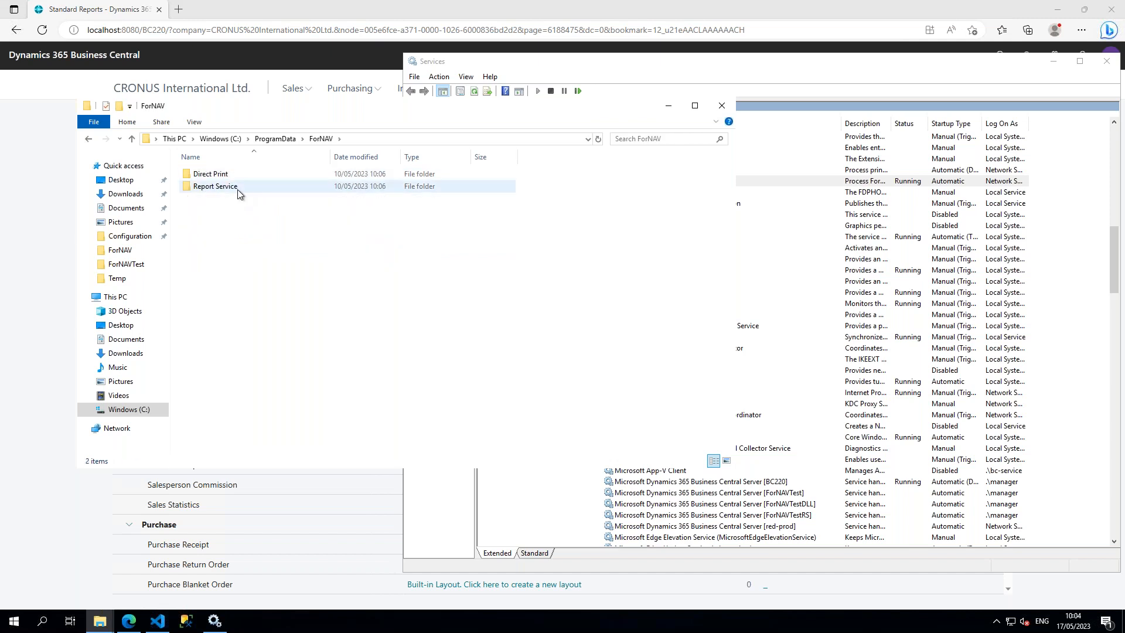
pyautogui.doubleClick(241, 186)
pyautogui.doubleClick(223, 174)
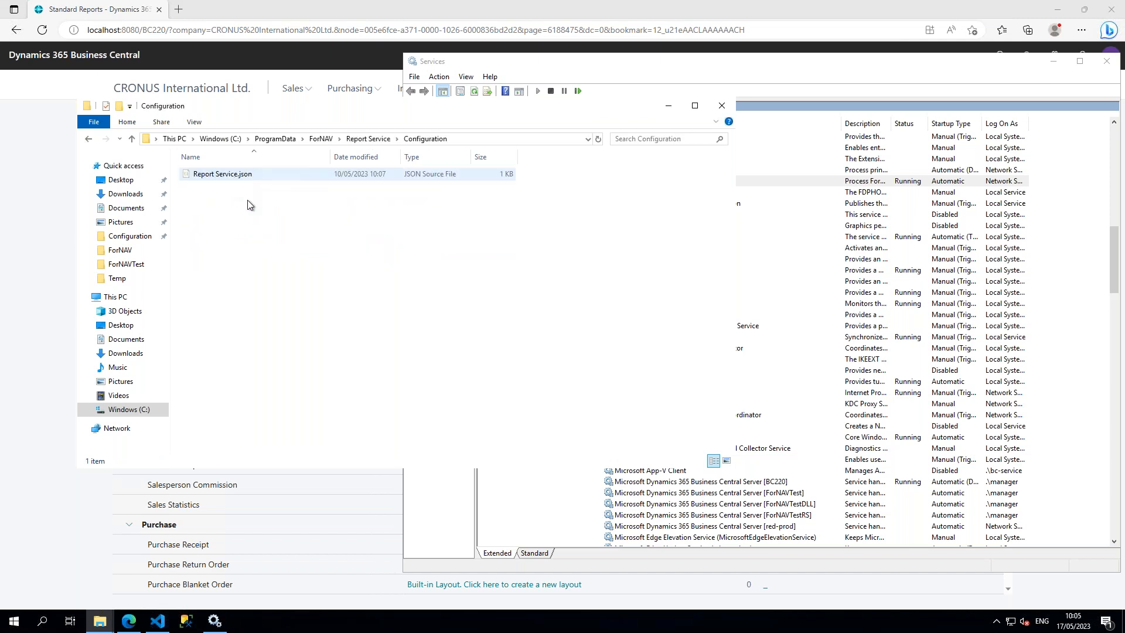
# Step: Open Report Service.json in Visual Studio Code and format the document
pyautogui.click(233, 178)
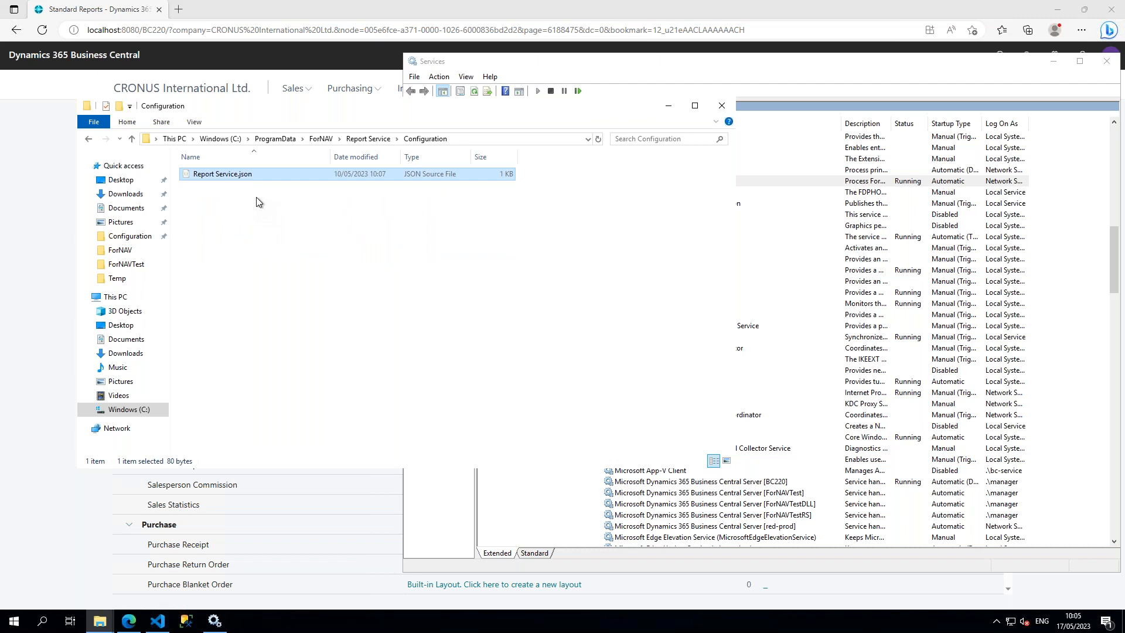
pyautogui.rightClick(226, 175)
pyautogui.click(352, 198)
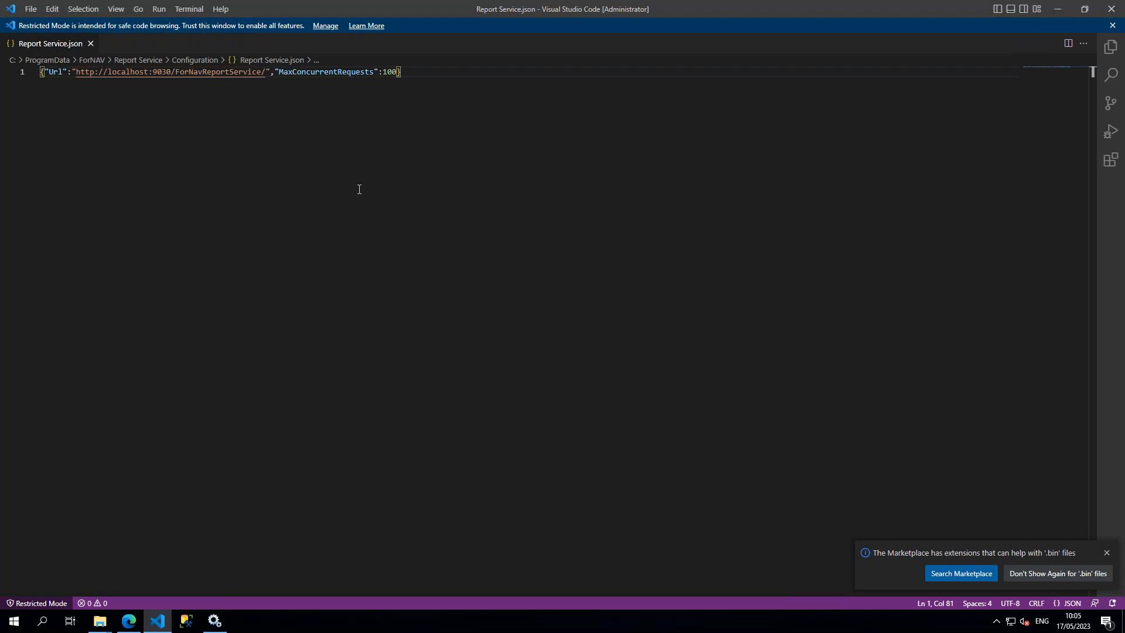
pyautogui.hotkey('shift', 'alt', 'f')
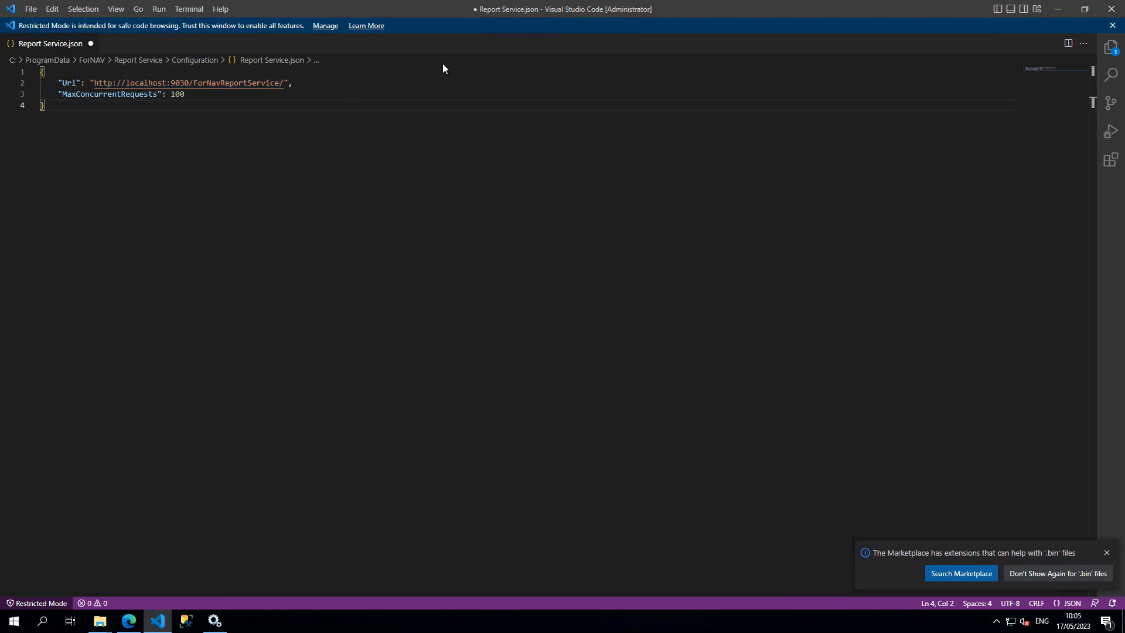
# Step: Highlight the port number in the Url and the MaxConcurrentRequests setting to examine them
pyautogui.doubleClick(188, 86)
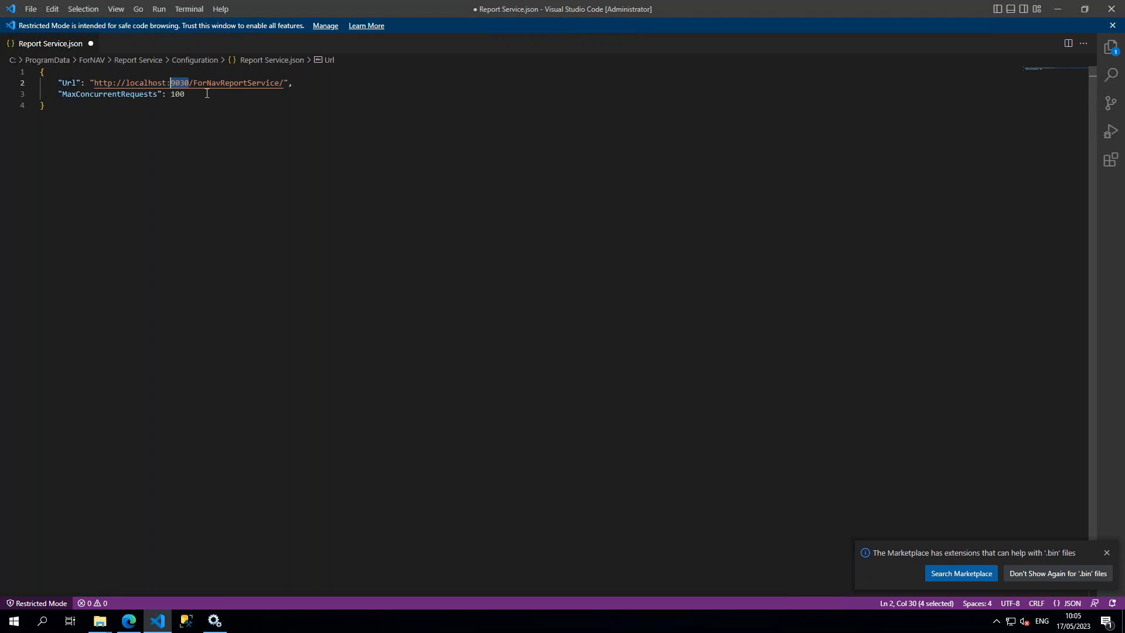
pyautogui.click(207, 93)
pyautogui.moveTo(62, 93); pyautogui.dragTo(178, 95)
pyautogui.click(202, 96)
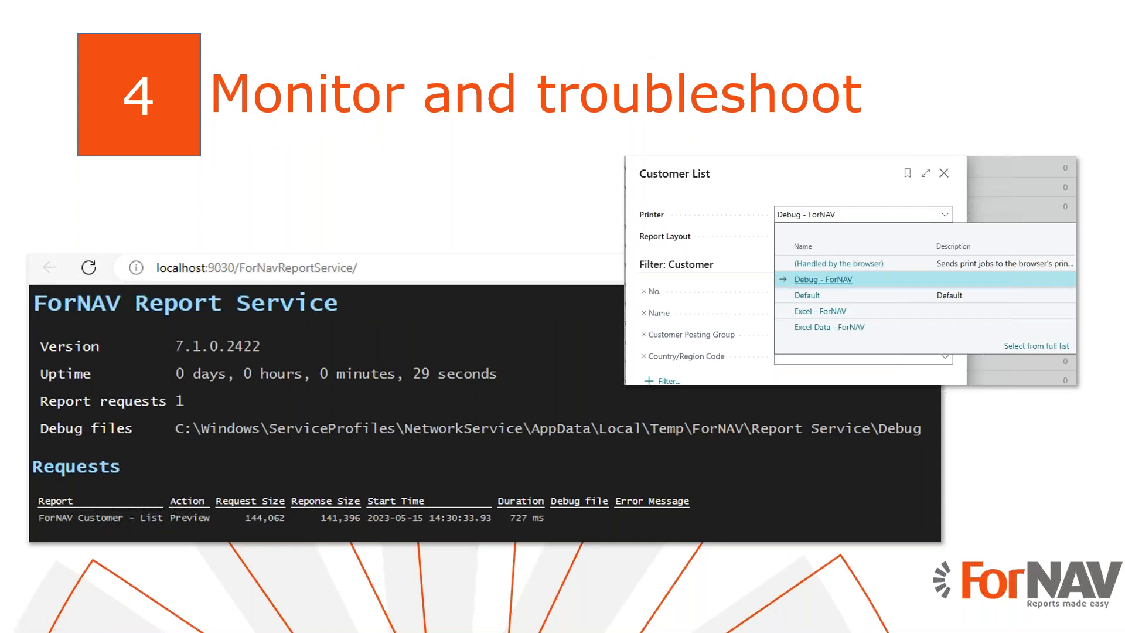
# Step: Return to the remote desktop, open the Url from Report Service.json in the browser and examine the service status page
pyautogui.press('super+Tab')
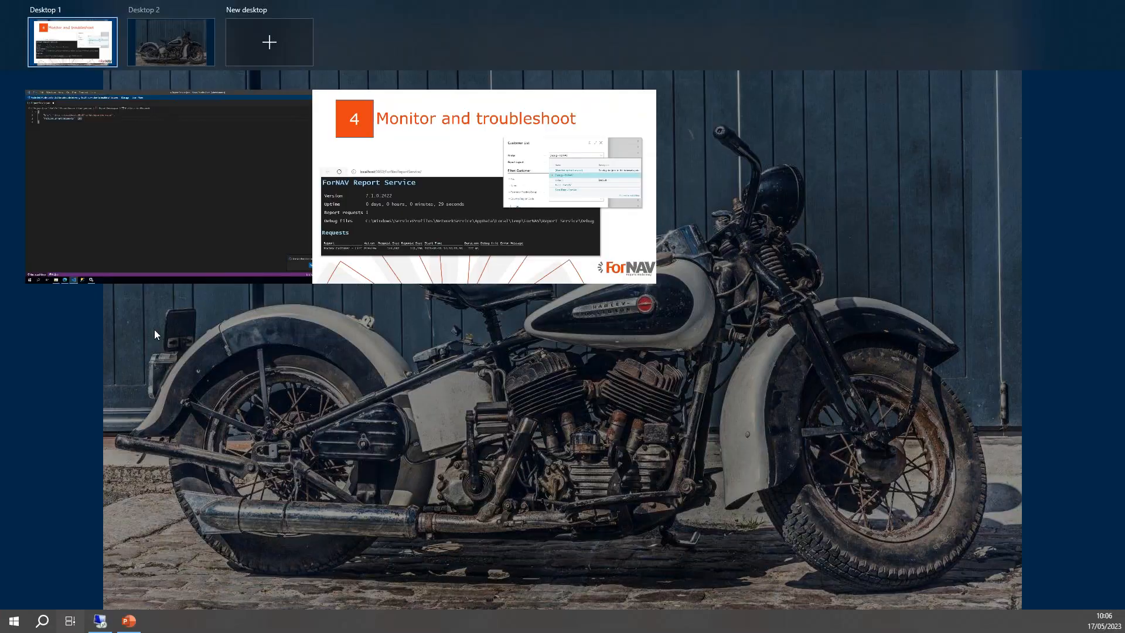
pyautogui.click(269, 273)
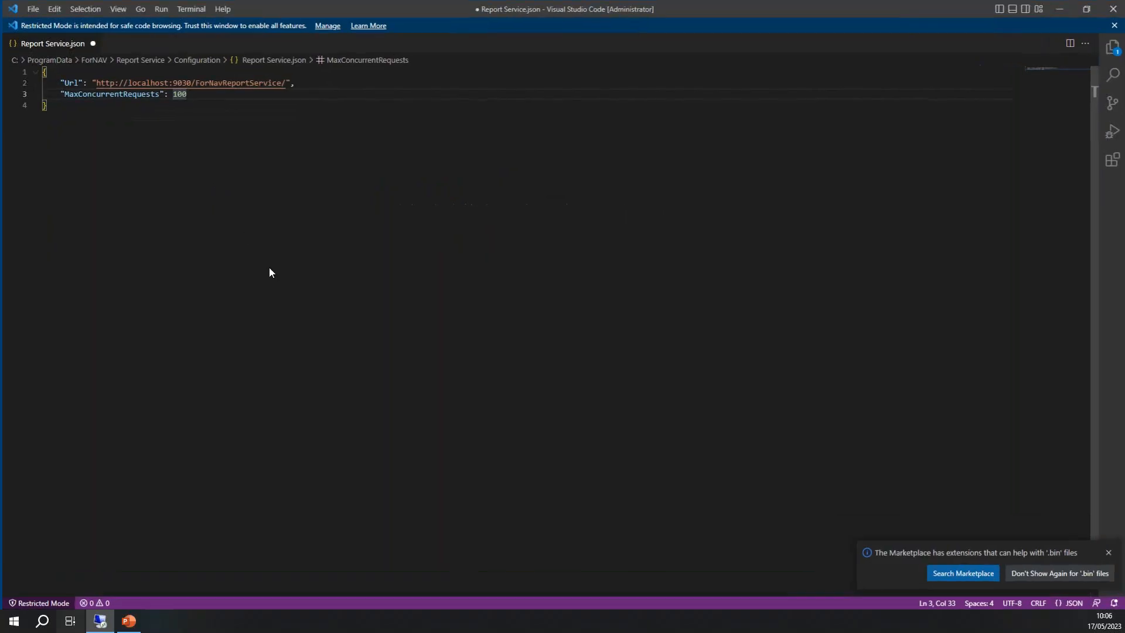
pyautogui.click(233, 83)
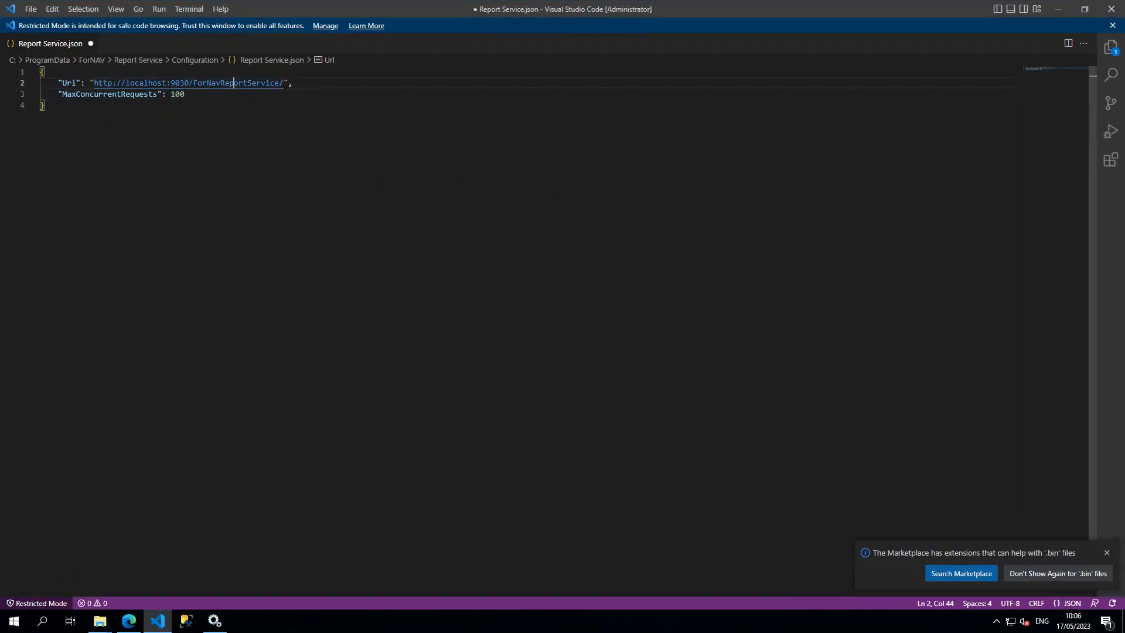
pyautogui.click(130, 624)
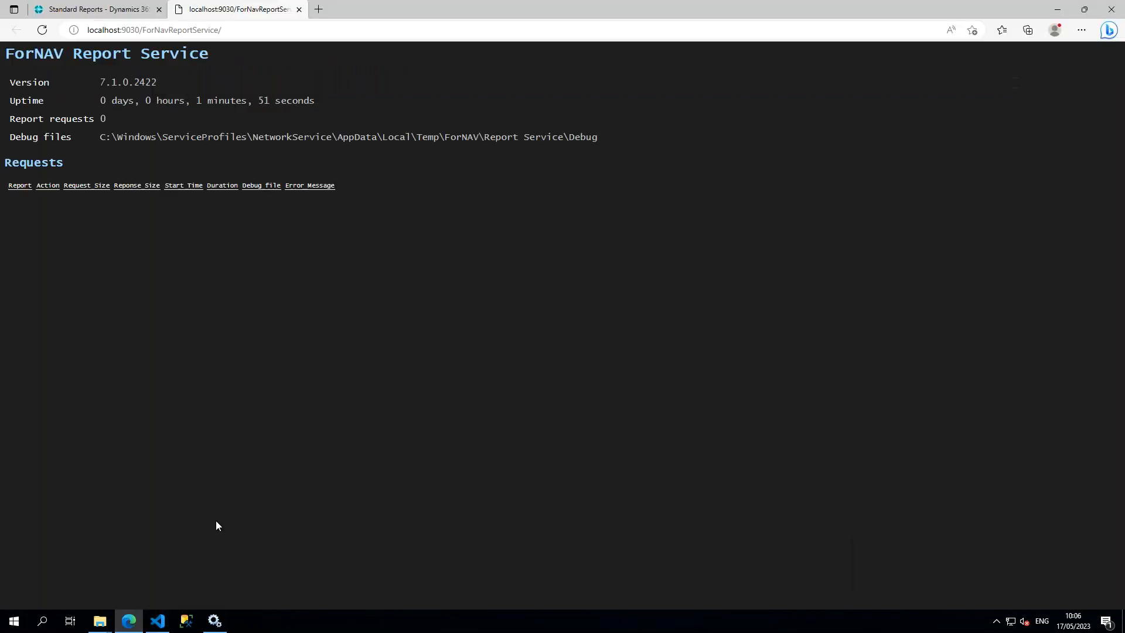
pyautogui.click(252, 35)
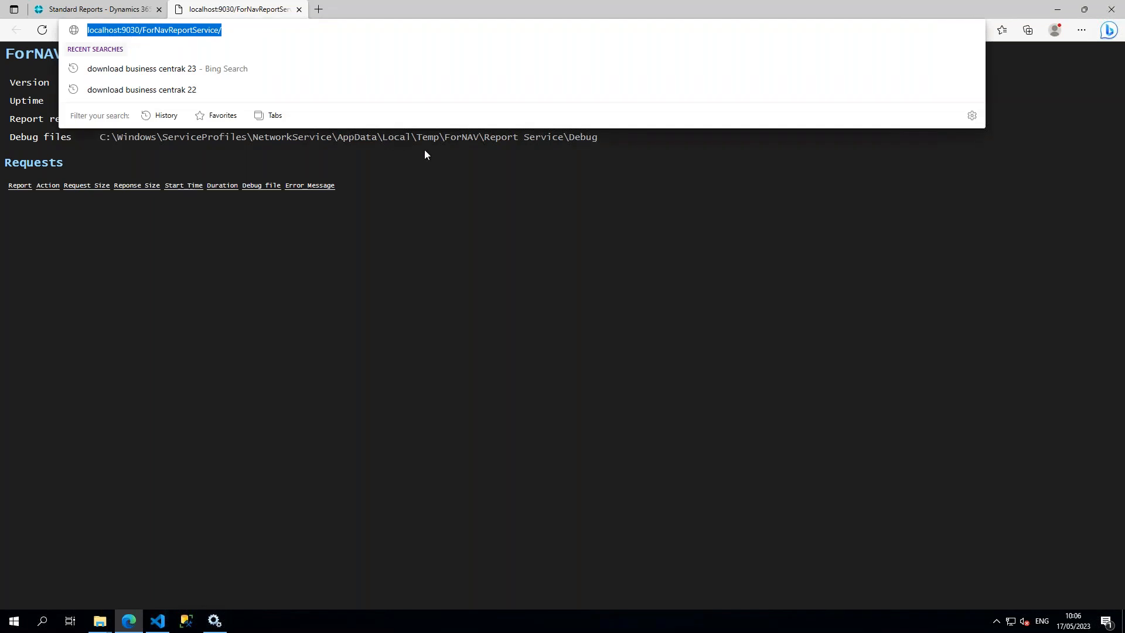
pyautogui.click(448, 201)
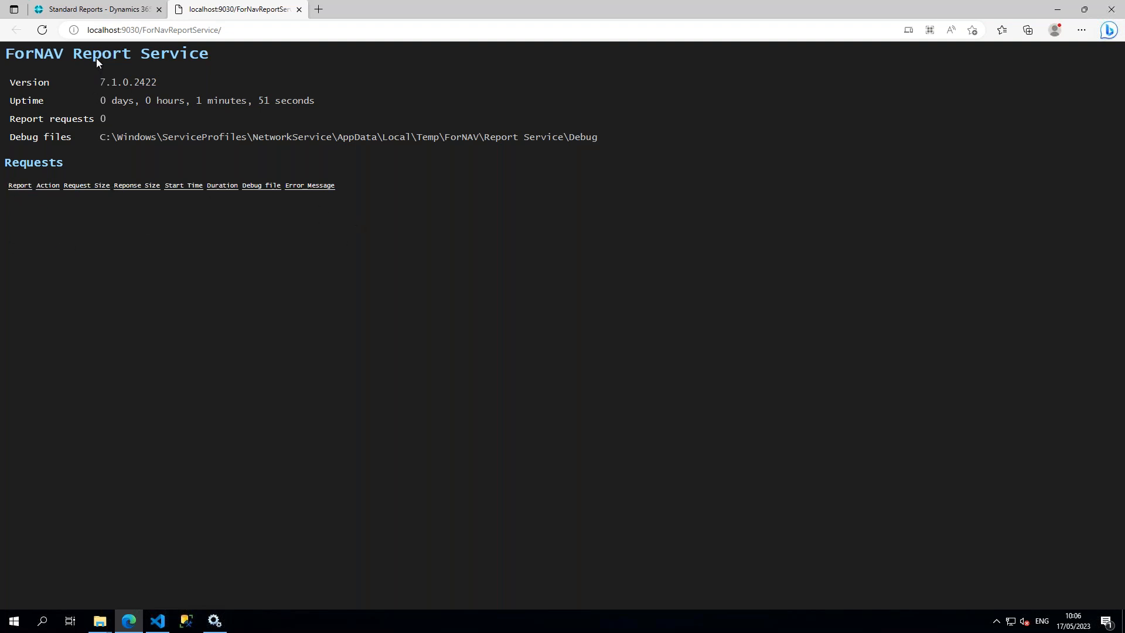
# Step: Return to Standard Reports in Business Central, run a preview of the Customer List report and enlarge it to examine its first page
pyautogui.click(104, 13)
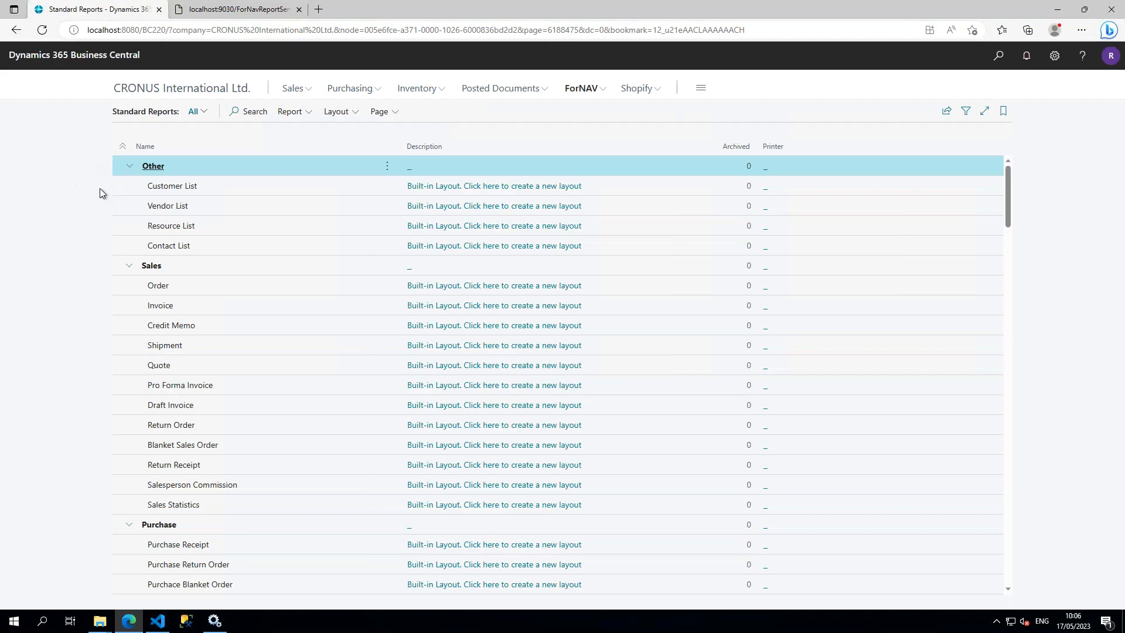
pyautogui.click(259, 190)
pyautogui.click(293, 113)
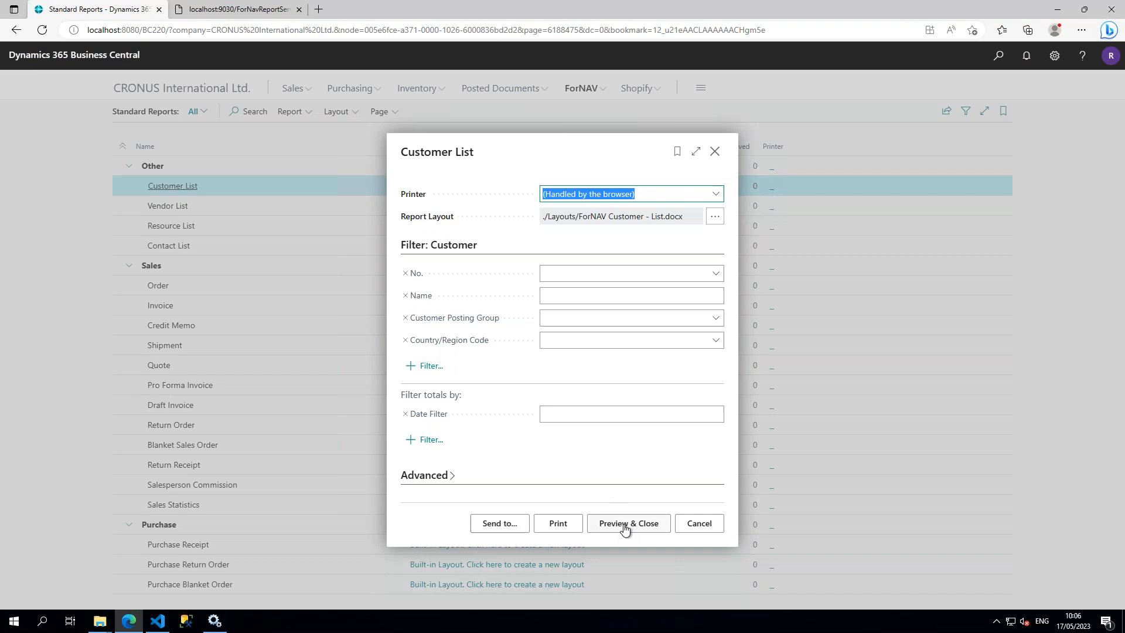
pyautogui.click(627, 524)
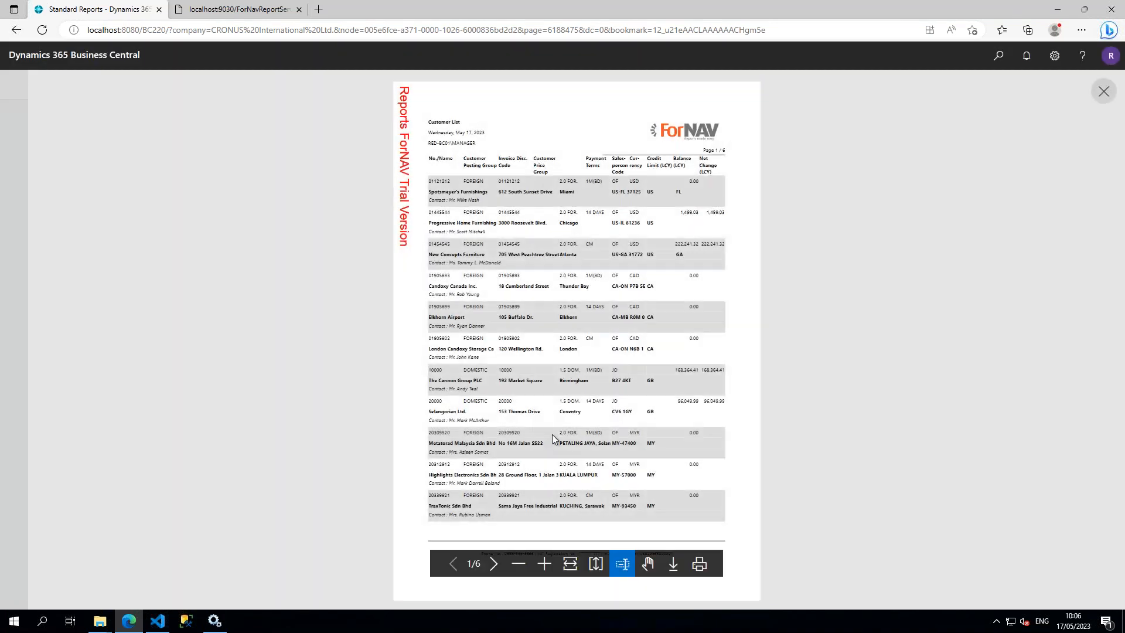
pyautogui.click(544, 564)
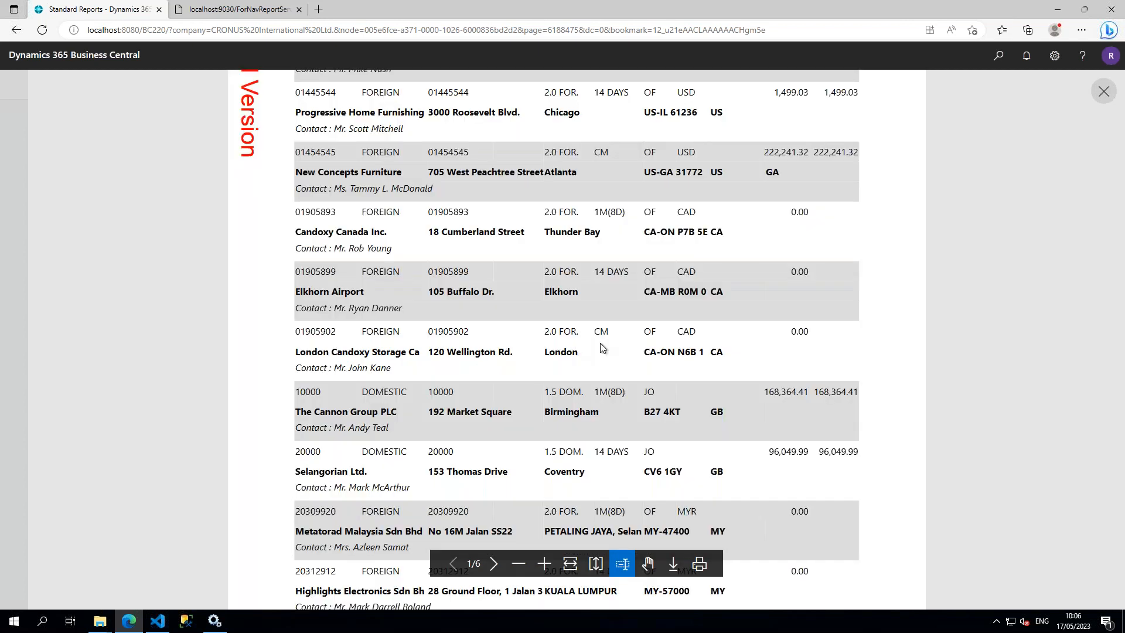
pyautogui.scroll(3, 732, 300)
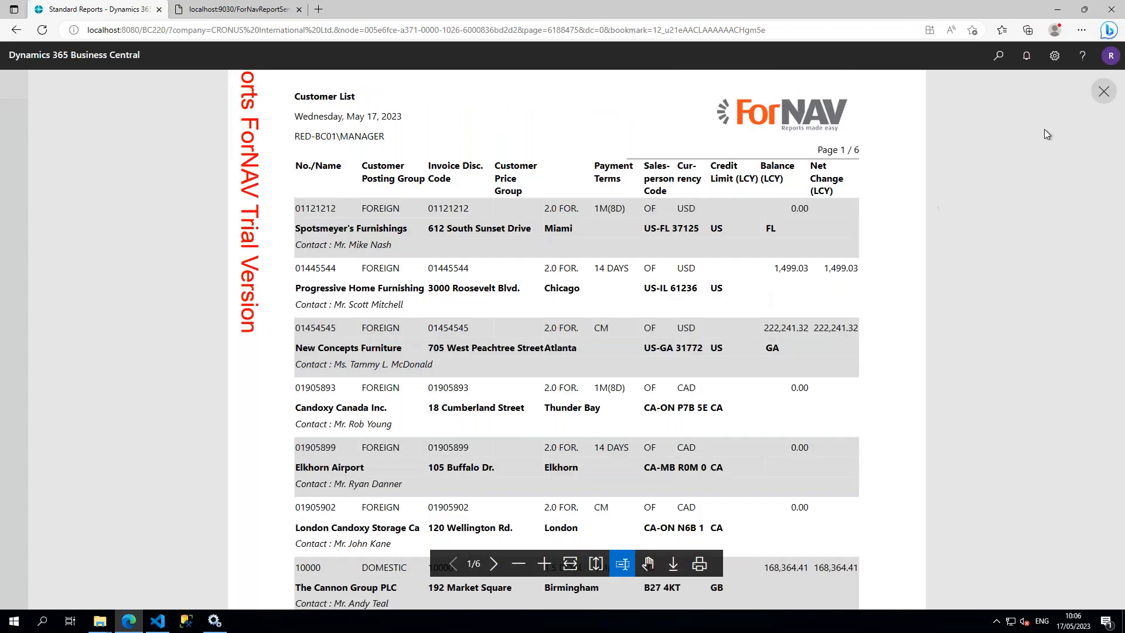
# Step: Close the report preview and reload the ForNAV Report Service status page to examine the logged requests
pyautogui.click(1103, 91)
pyautogui.click(238, 10)
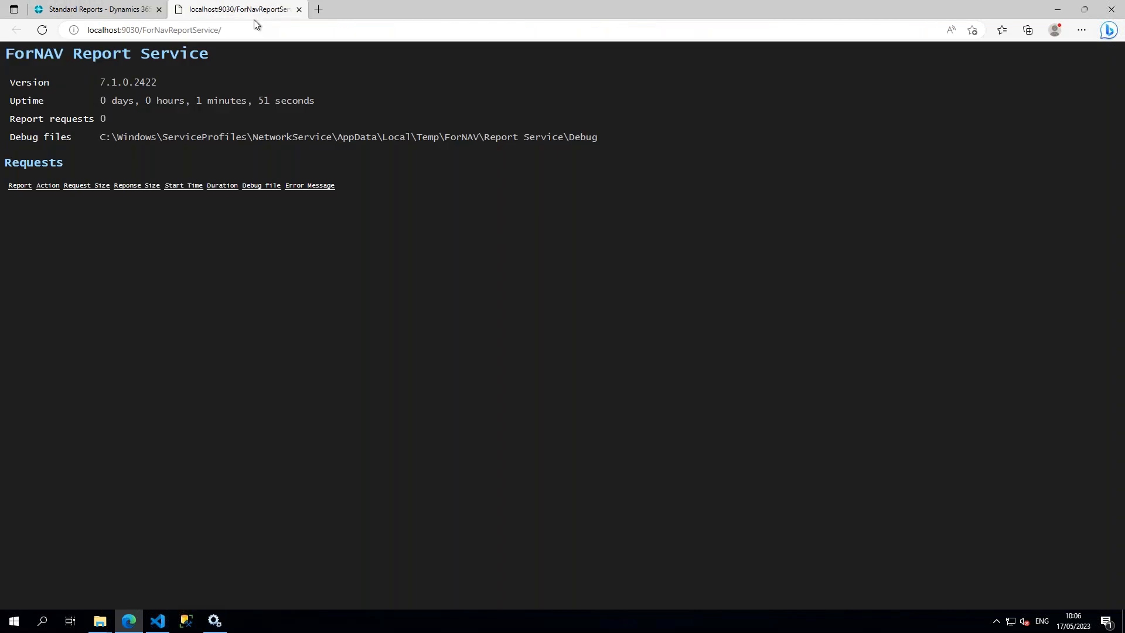
pyautogui.press('F5')
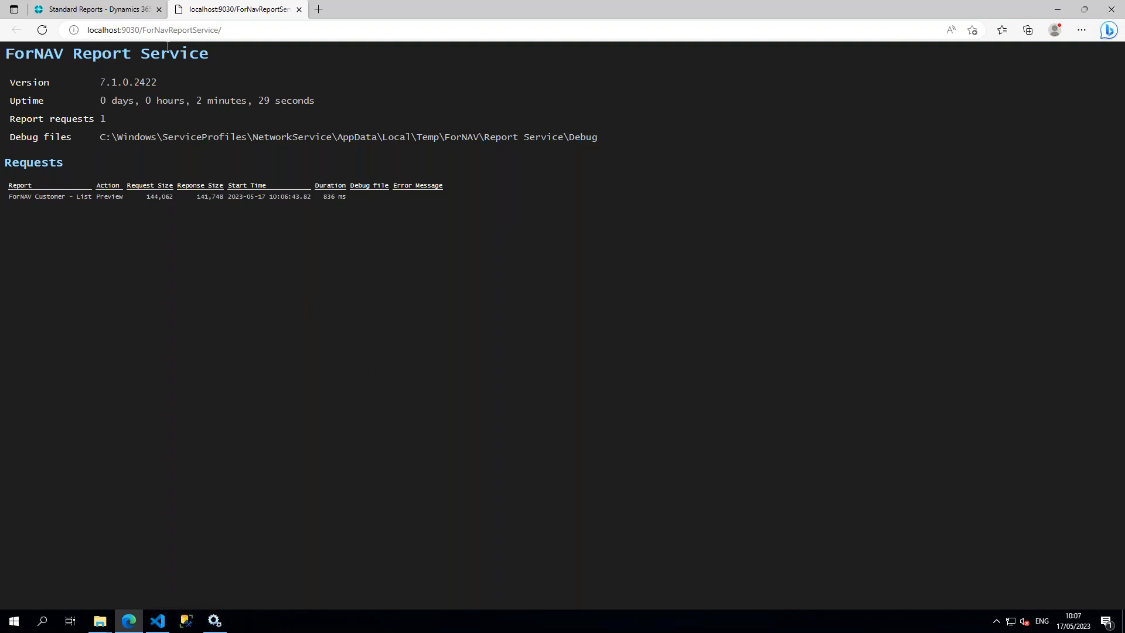
# Step: Run the Customer List report from Standard Reports again, printing it to Debug - ForNAV with the SaveAsPdf debug action
pyautogui.click(113, 13)
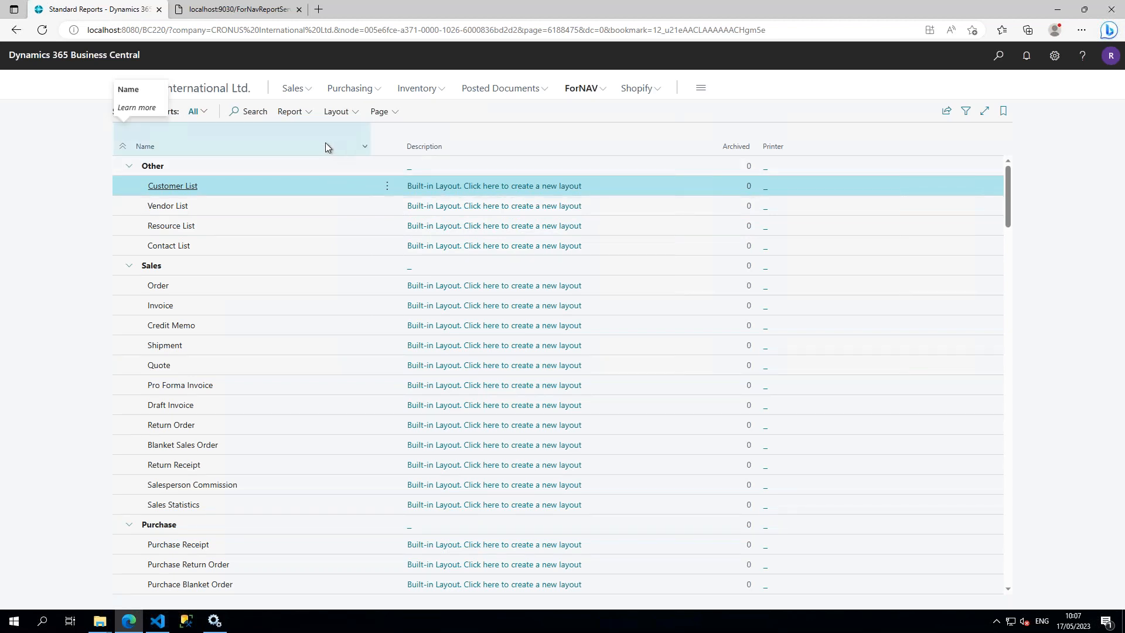
pyautogui.click(293, 111)
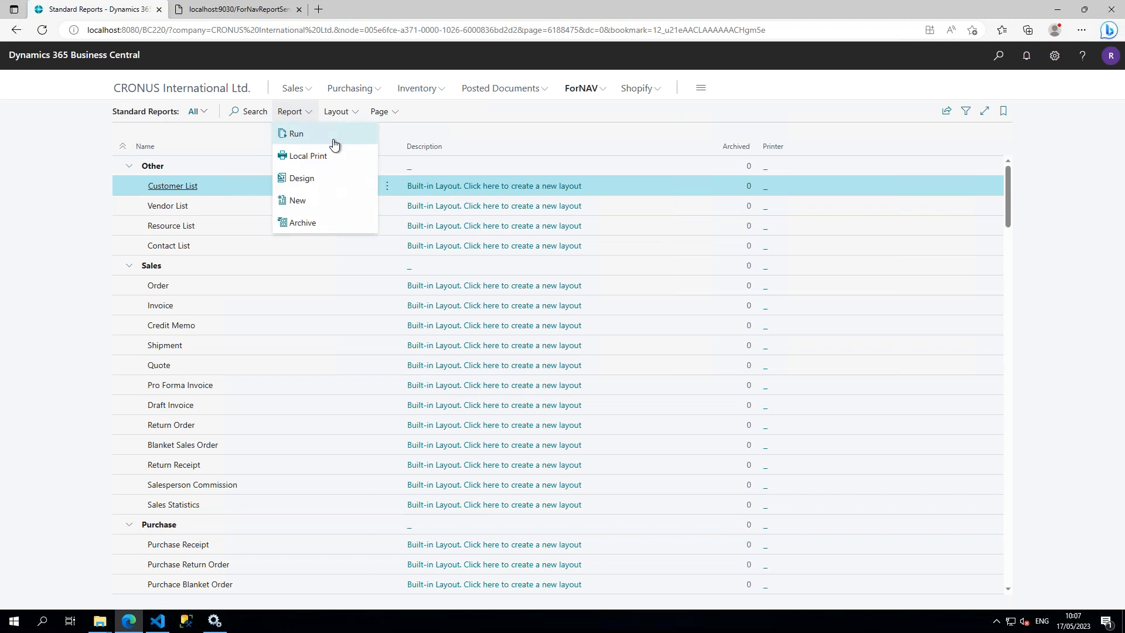
pyautogui.click(334, 140)
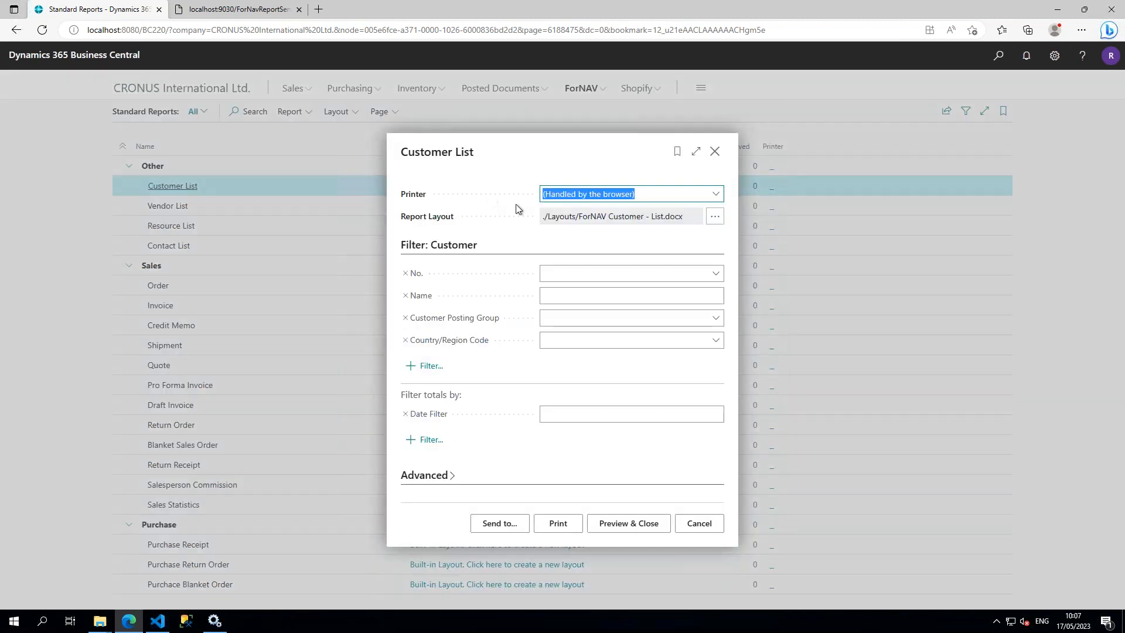
pyautogui.click(715, 197)
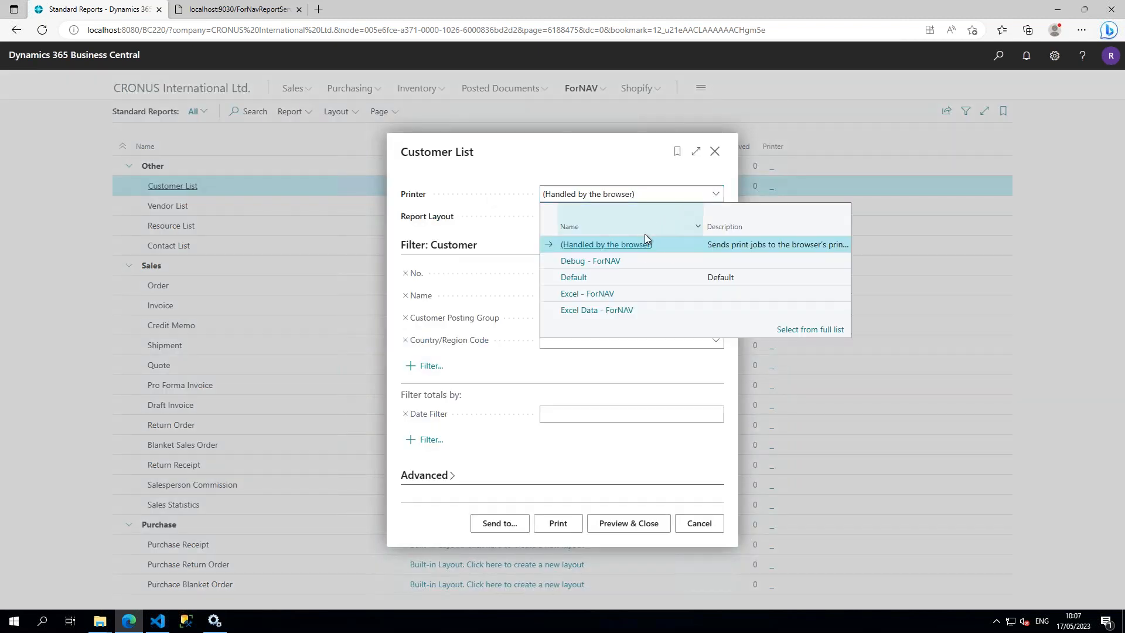
pyautogui.click(637, 258)
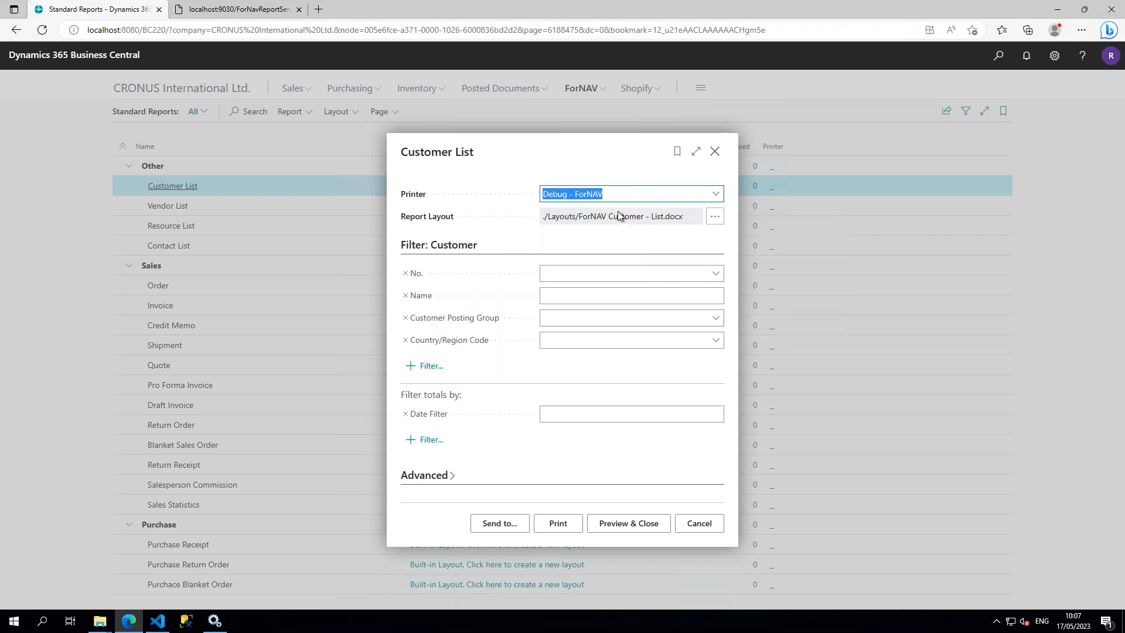
pyautogui.click(557, 523)
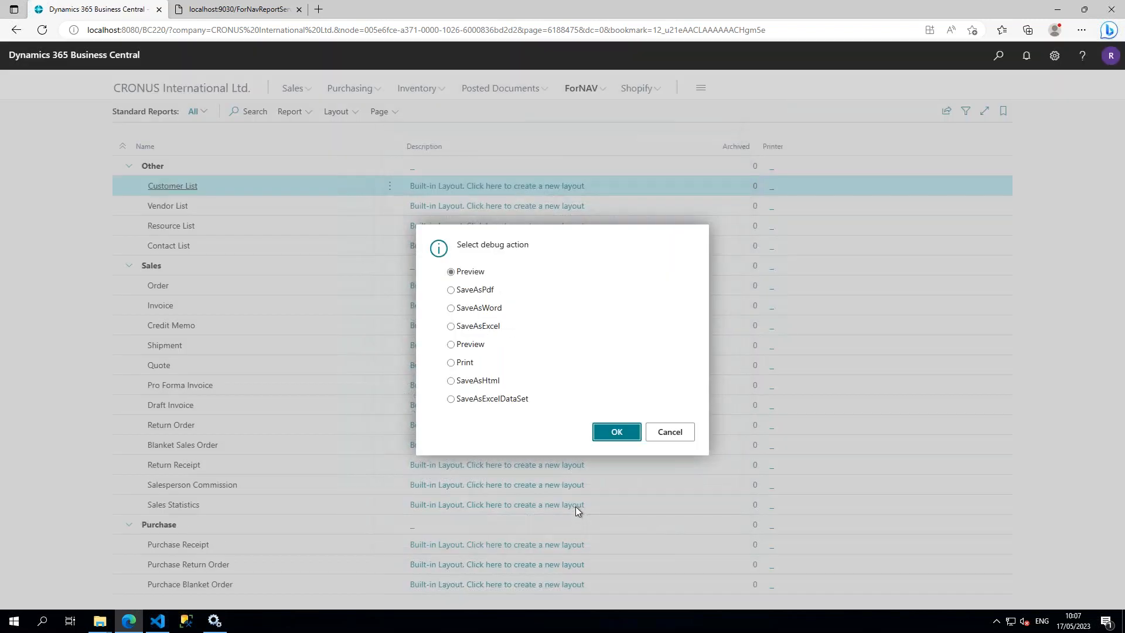
pyautogui.click(479, 291)
pyautogui.click(615, 431)
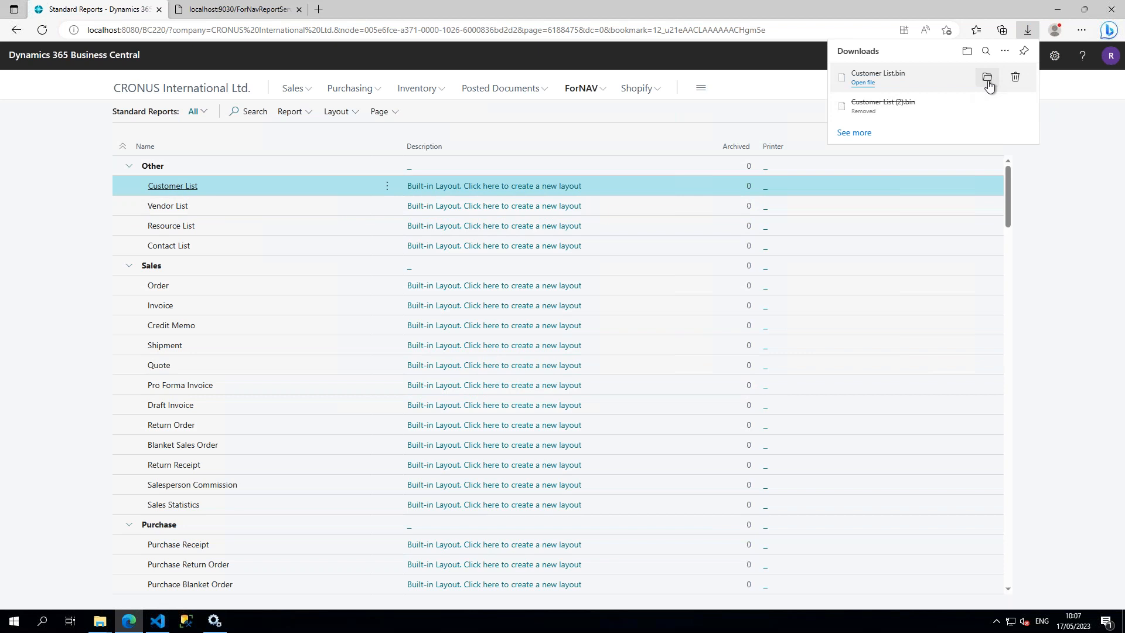
# Step: Open the downloaded Customer List.bin from its folder in Visual Studio Code and highlight the start of its DataSet section to examine it
pyautogui.click(987, 79)
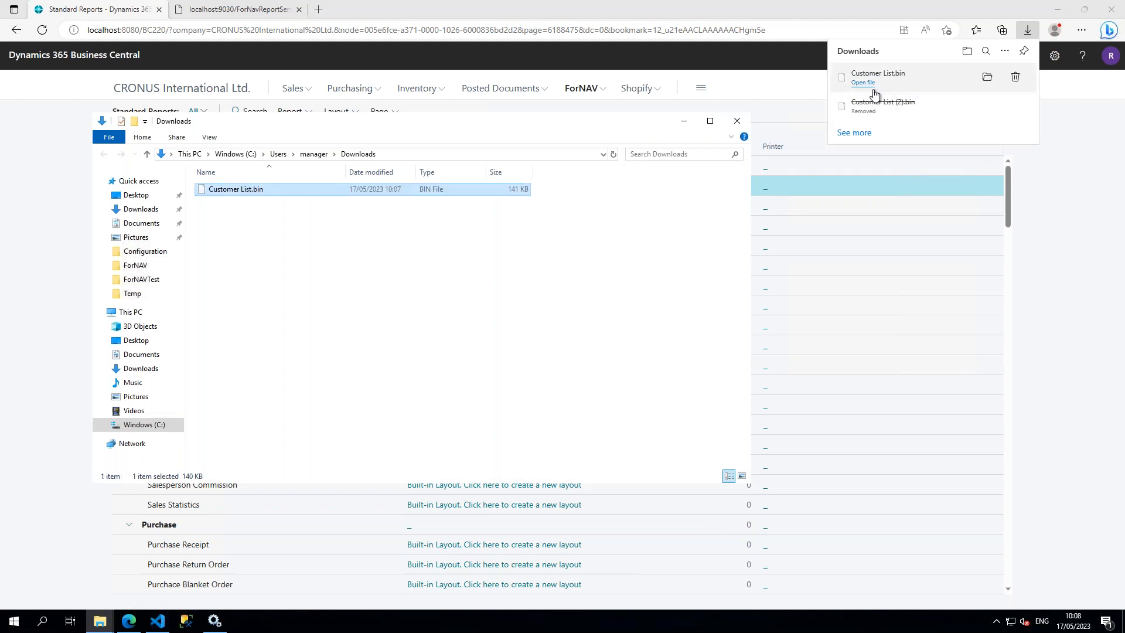
pyautogui.rightClick(231, 195)
pyautogui.click(277, 214)
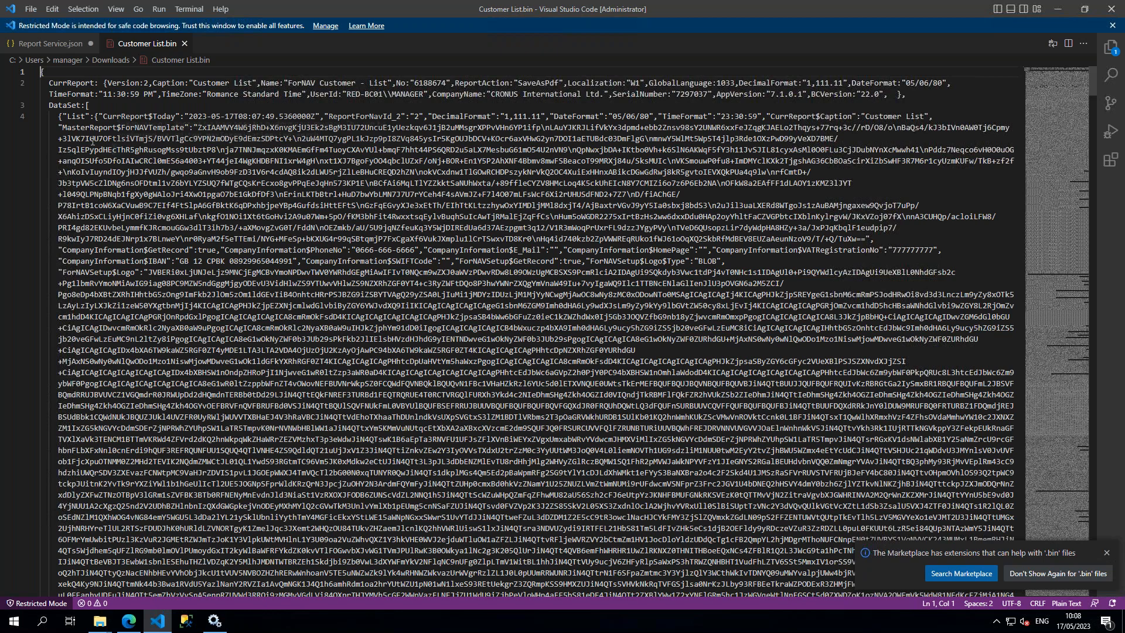
pyautogui.moveTo(51, 105); pyautogui.dragTo(297, 150)
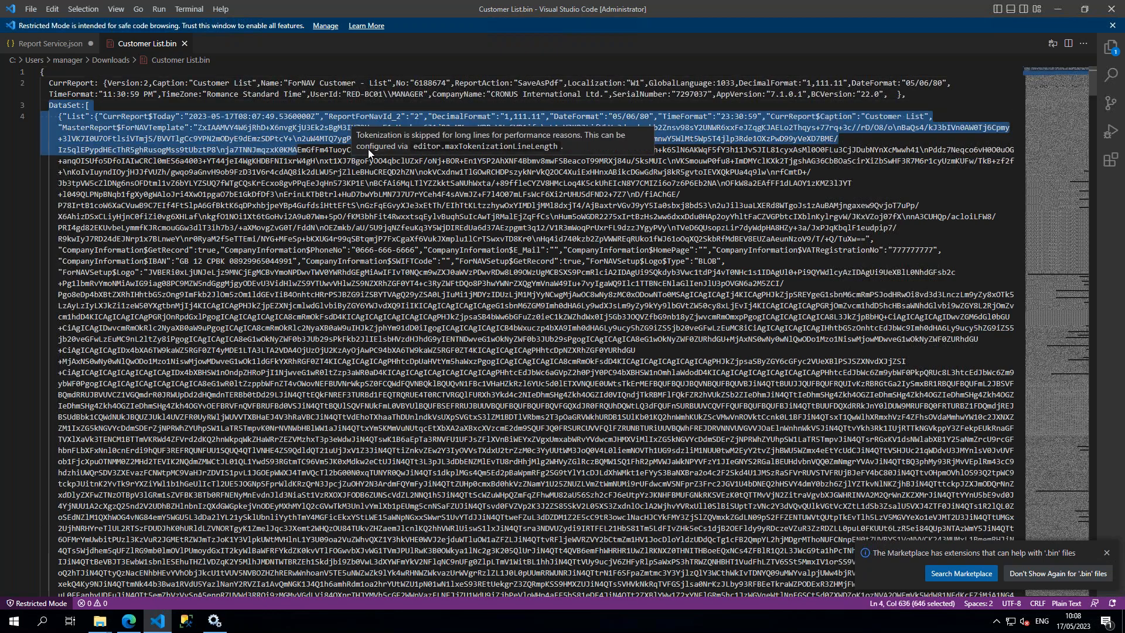
pyautogui.click(397, 185)
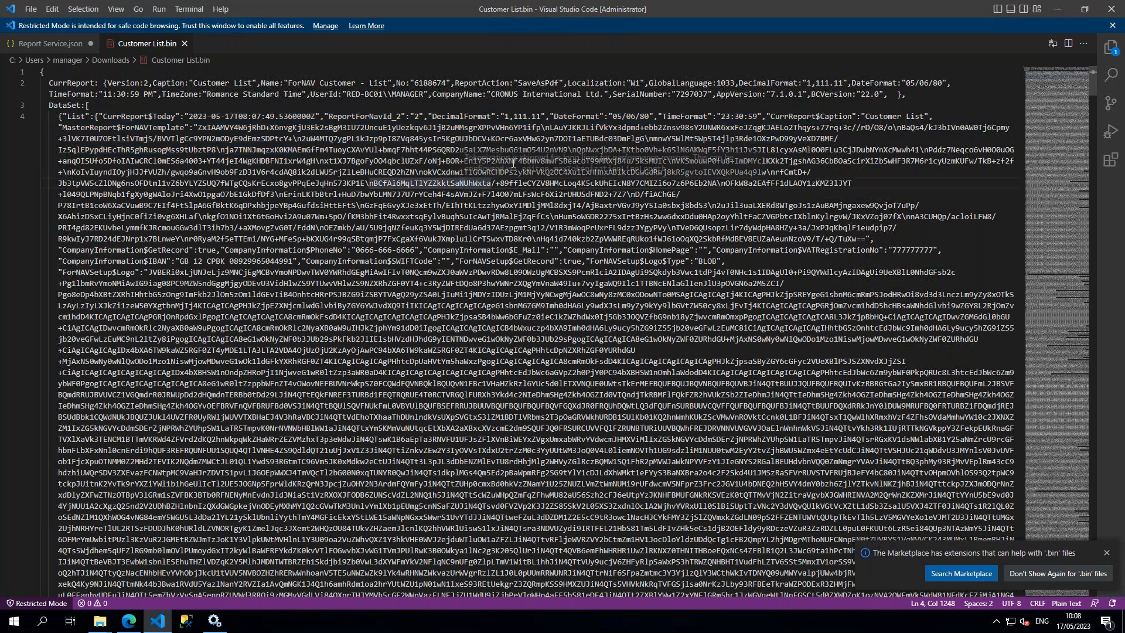